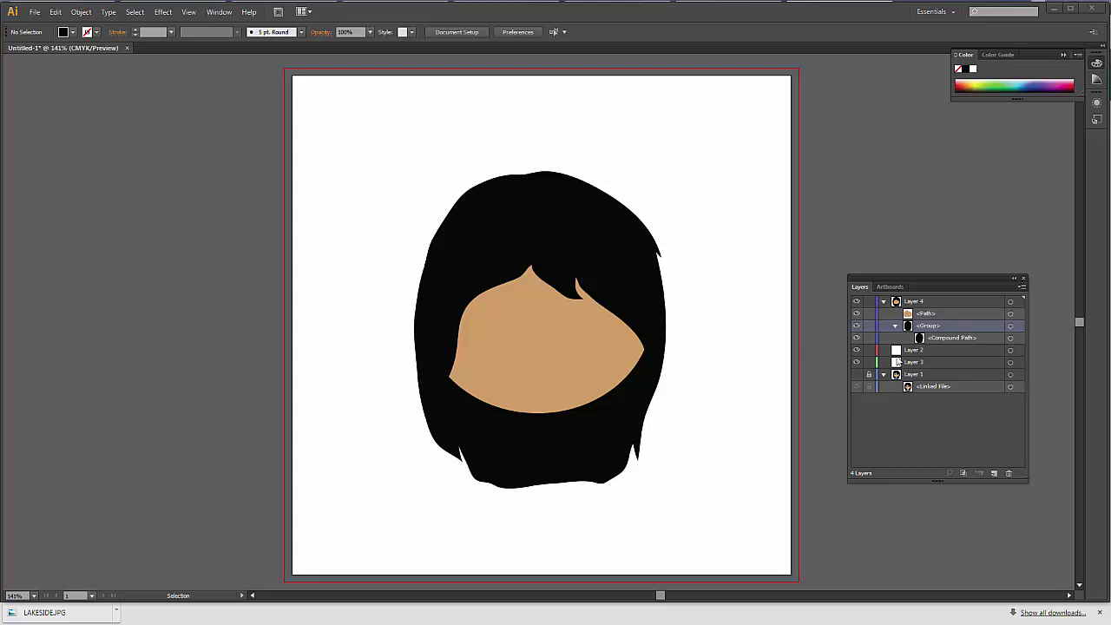
Step: Select the hair's compound path inside its group in the Layers panel
left_click(1011, 326)
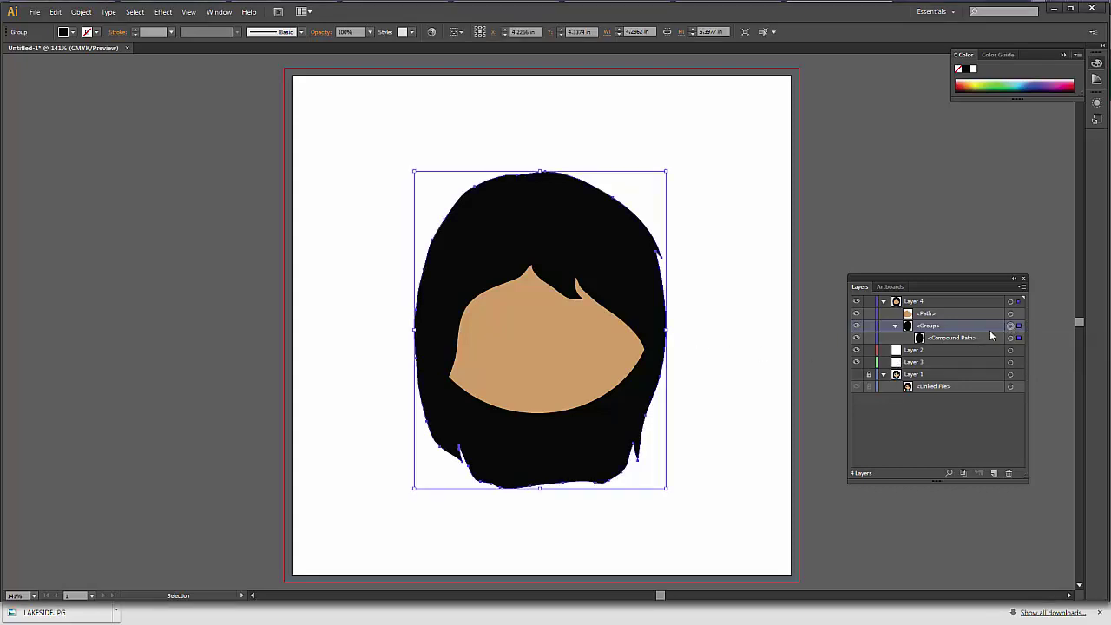
left_click(1011, 338)
mouse_move(18, 66)
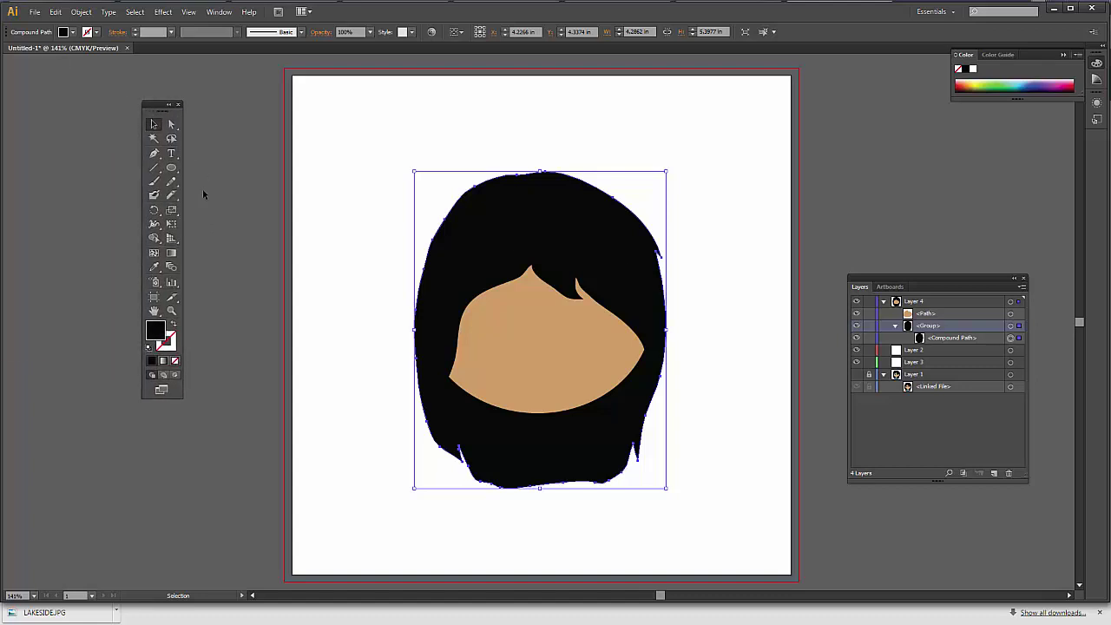
Step: Knife-cut a thin strand off the hair's top-right edge as a separate path
left_click(173, 196)
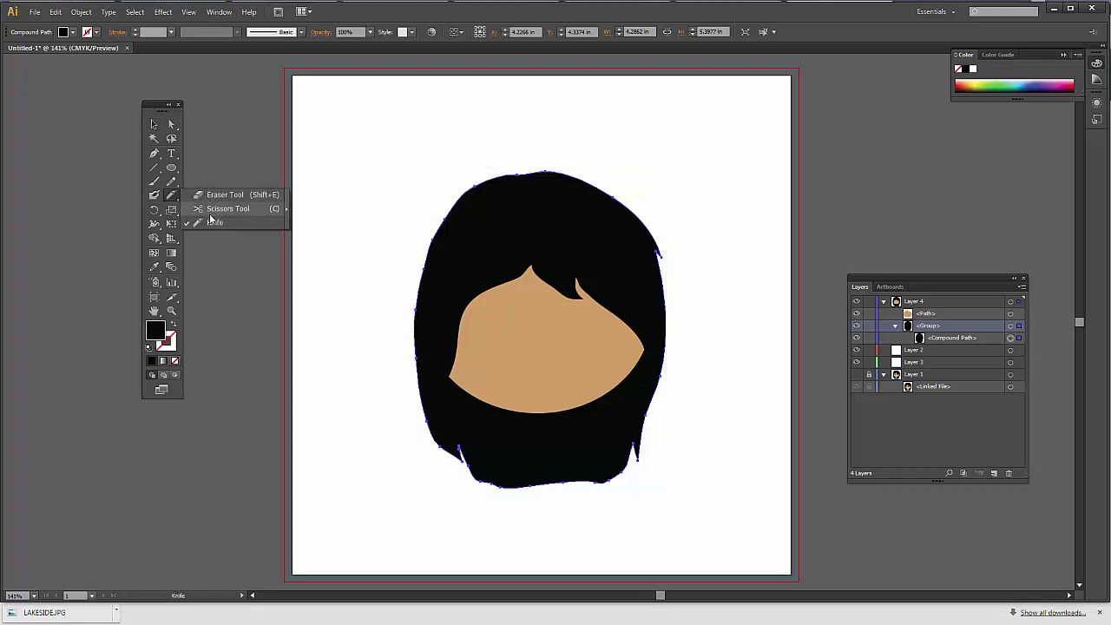
left_click(210, 222)
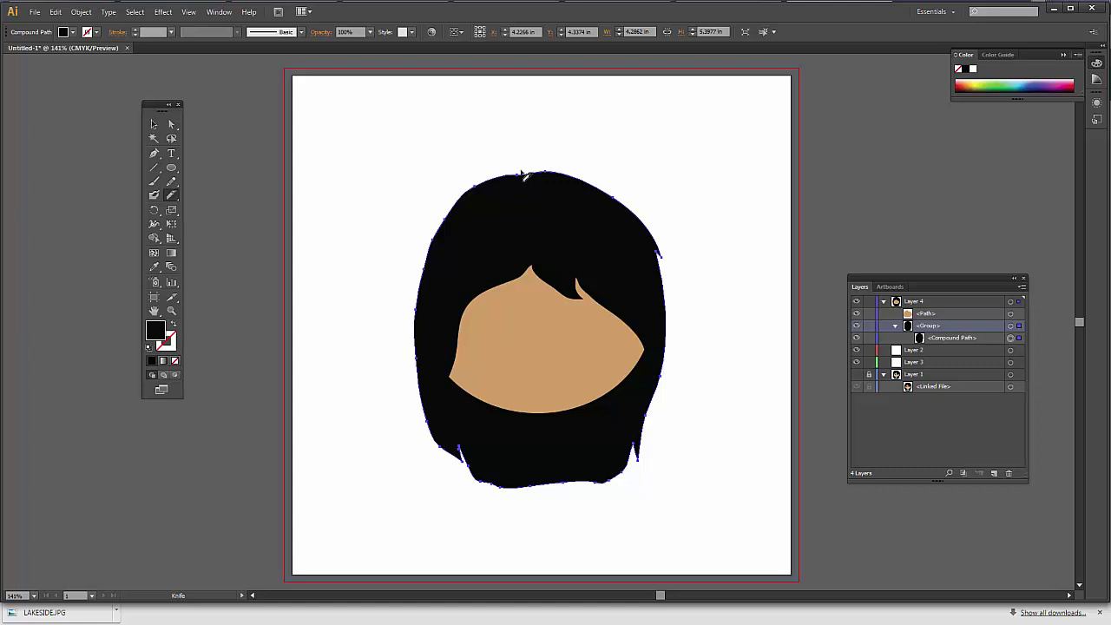
mouse_move(523, 174)
left_mouse_down()
mouse_move(602, 217)
mouse_move(644, 257)
mouse_move(690, 351)
left_mouse_up()
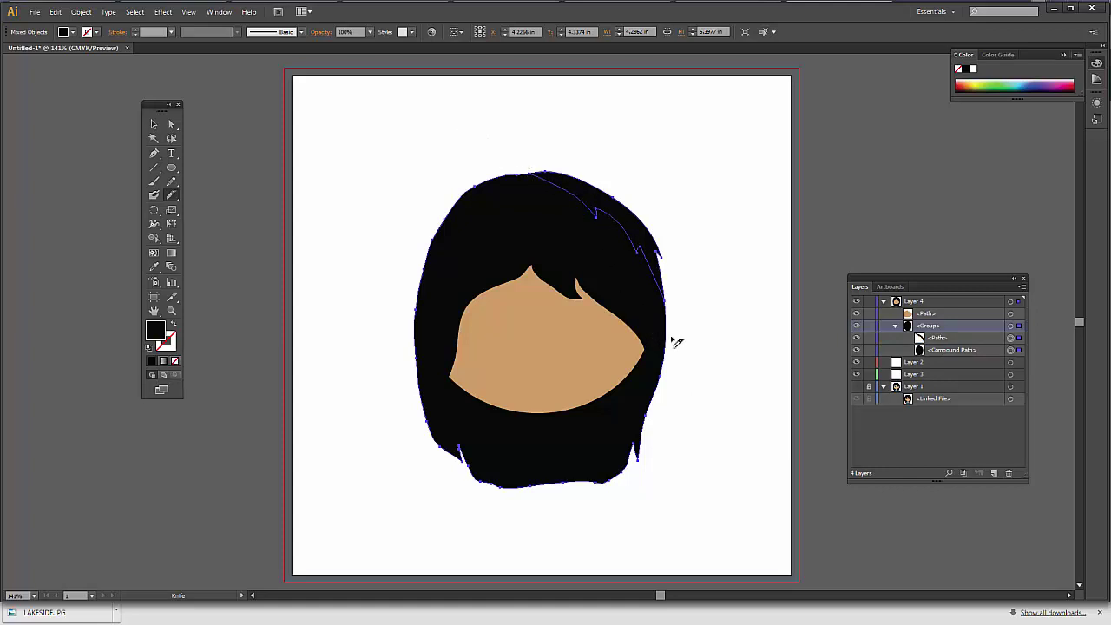
left_click(171, 124)
Step: Fill the cut hair strand with dark slate grey #223035
left_click(589, 155)
left_click(585, 195)
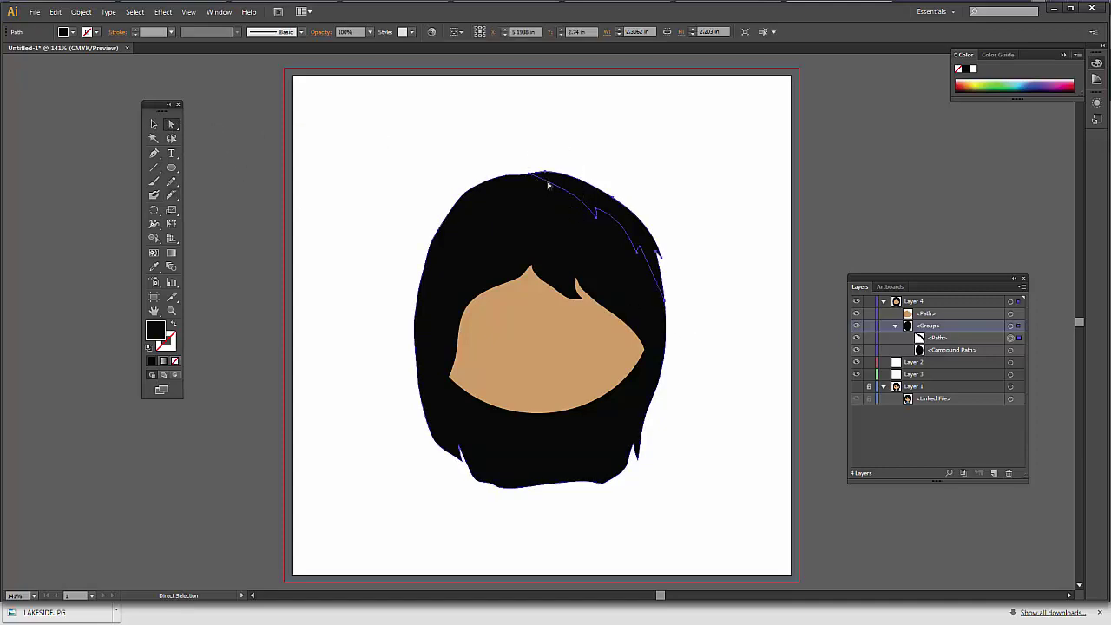
left_click(411, 139)
left_click(578, 189)
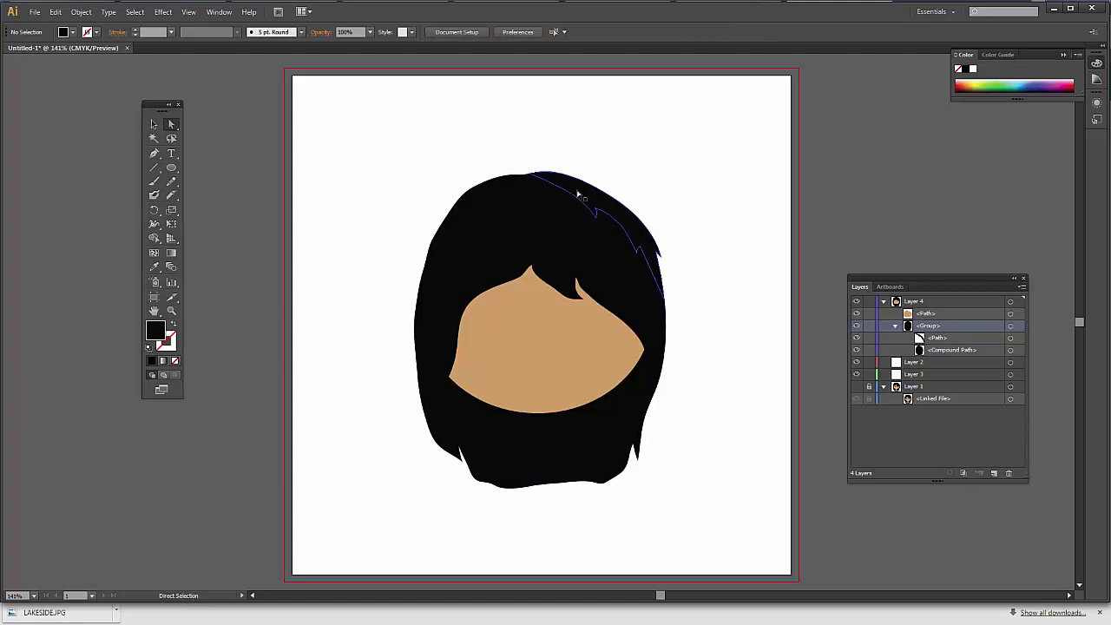
double_click(156, 329)
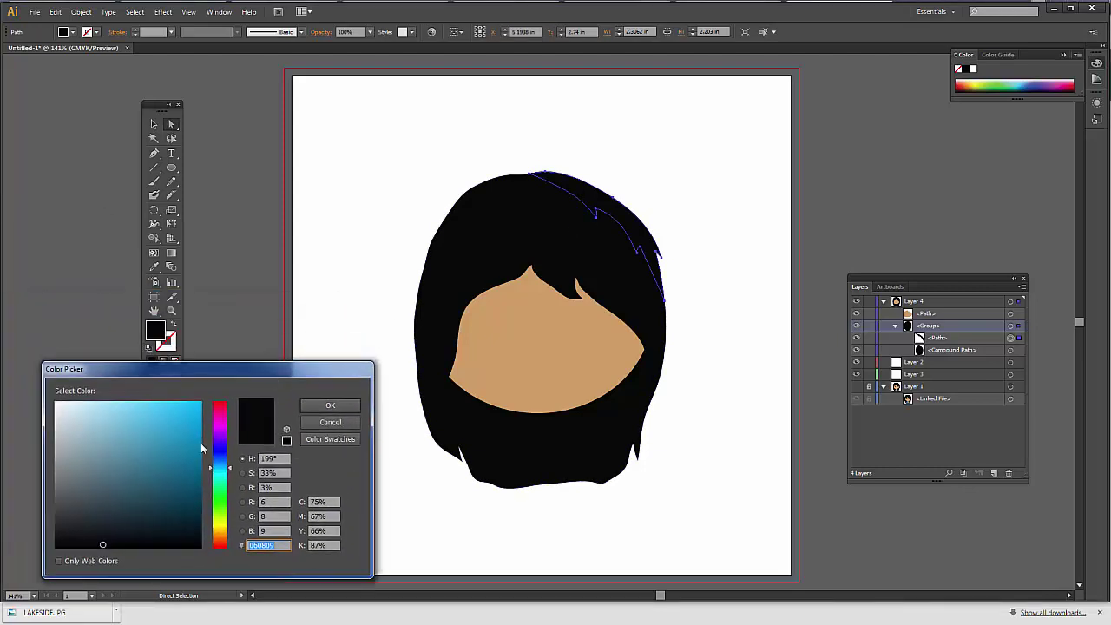
mouse_move(130, 500)
left_mouse_down()
mouse_move(125, 515)
mouse_move(107, 517)
left_mouse_up()
left_click(330, 407)
left_click(312, 347)
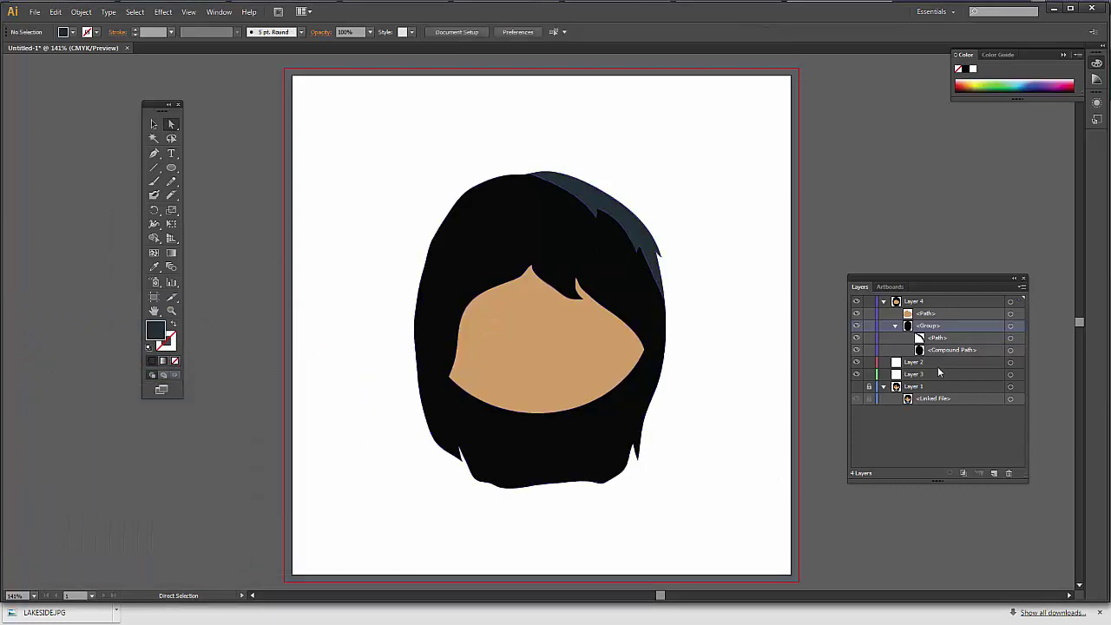
Step: Knife-cut a sliver off the lower-right edge of the face
left_click(1011, 314)
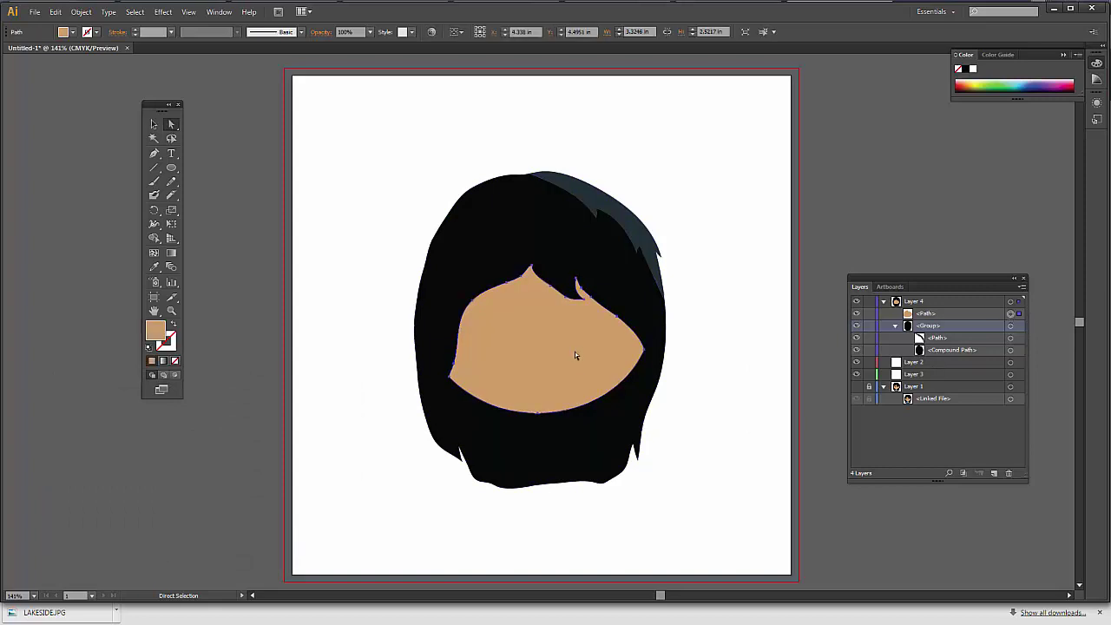
left_click(171, 195)
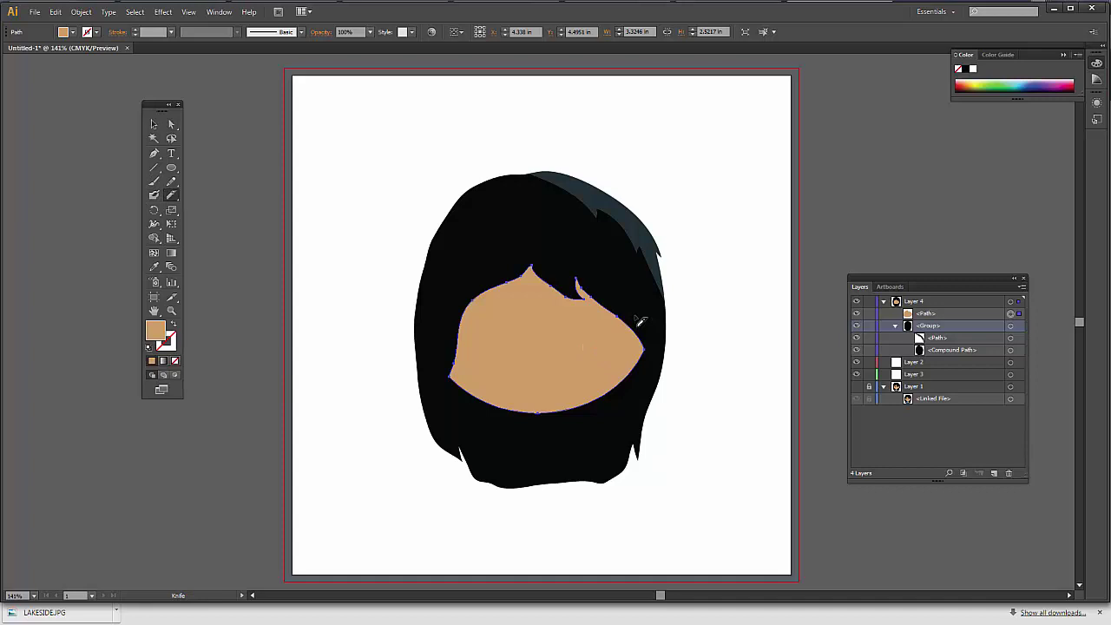
mouse_move(639, 321)
left_mouse_down()
mouse_move(601, 384)
mouse_move(528, 422)
left_mouse_up()
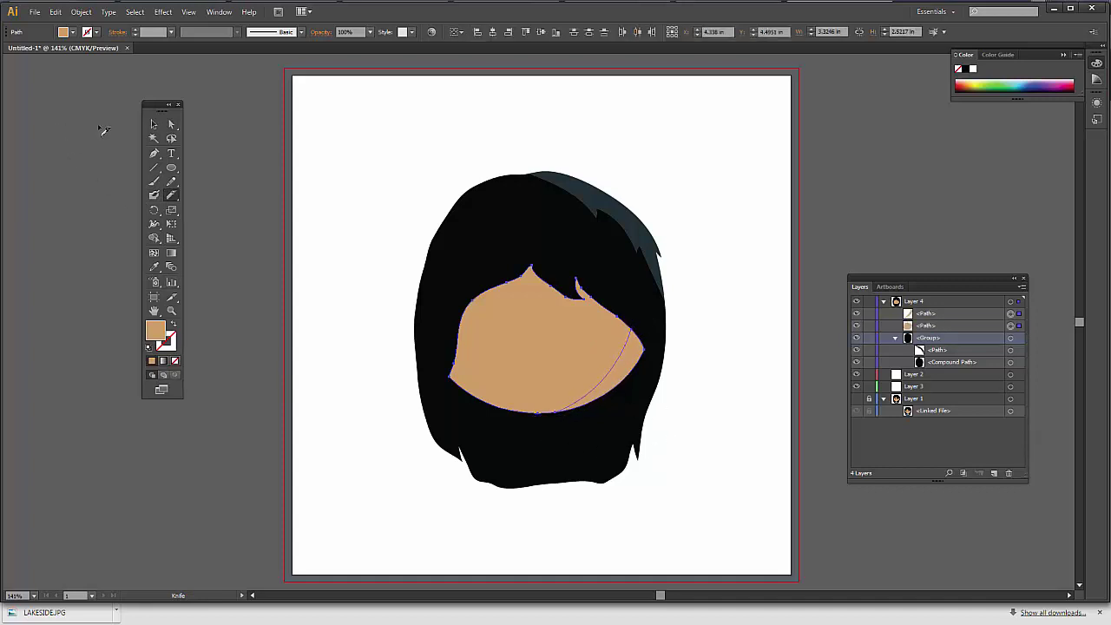
Step: Fill the face sliver with darker tan #b27e4b as shading
left_click(151, 126)
left_click(222, 139)
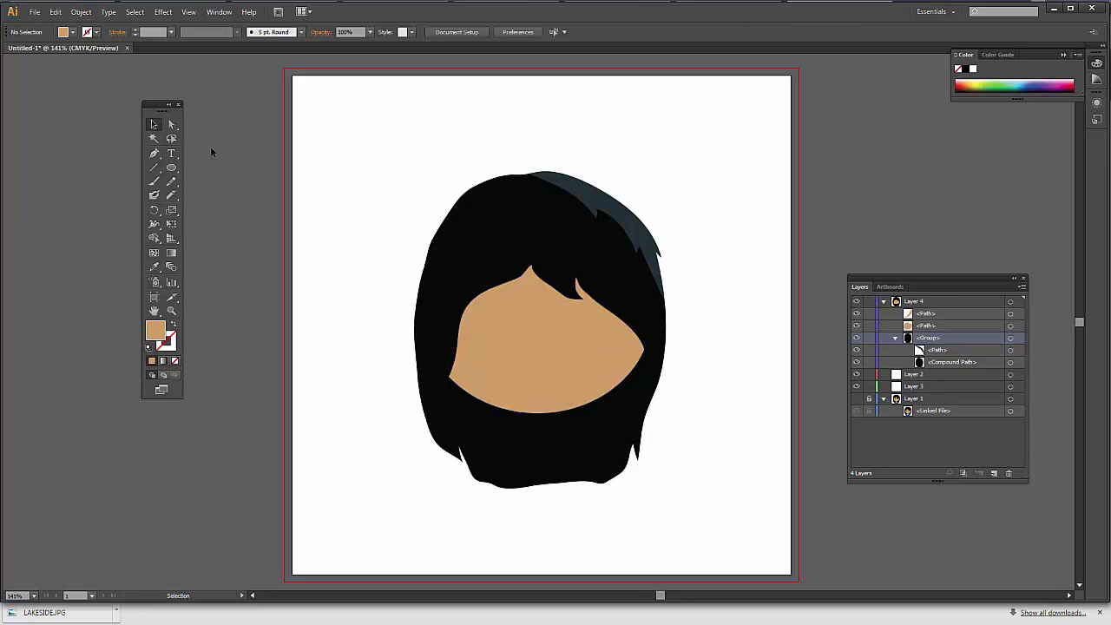
left_click(171, 125)
left_click(618, 366)
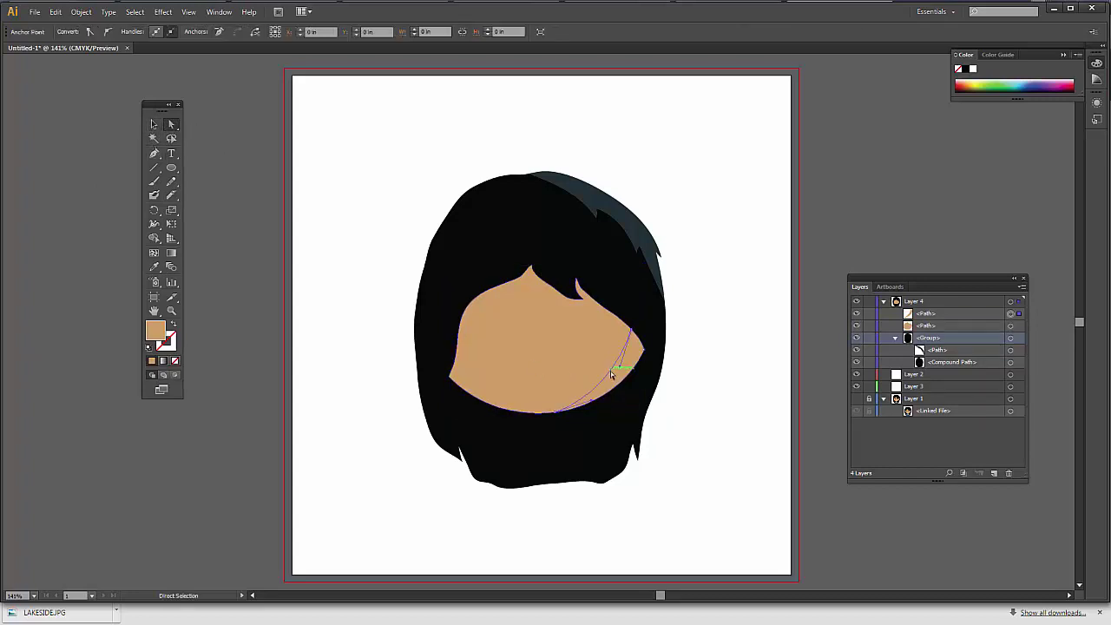
double_click(160, 339)
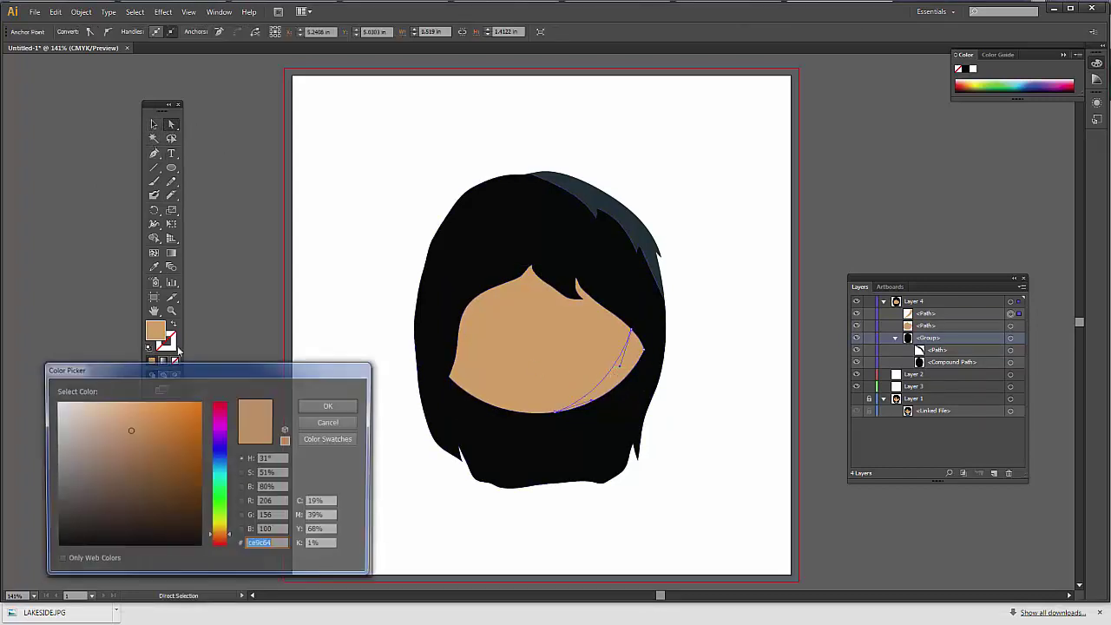
left_click(140, 444)
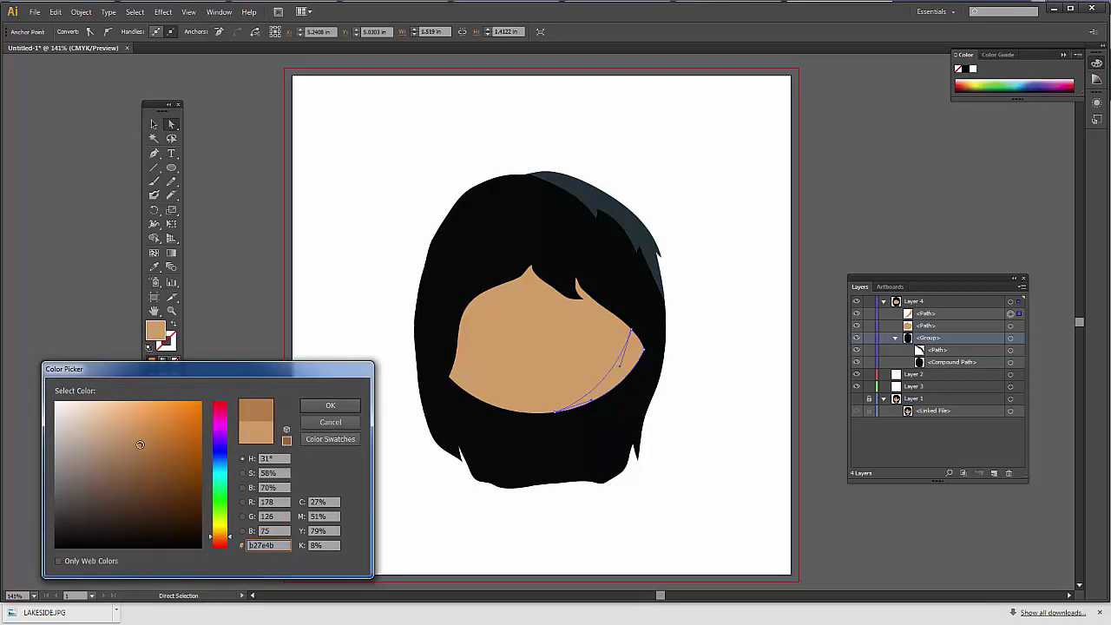
left_click(329, 405)
left_click(230, 309)
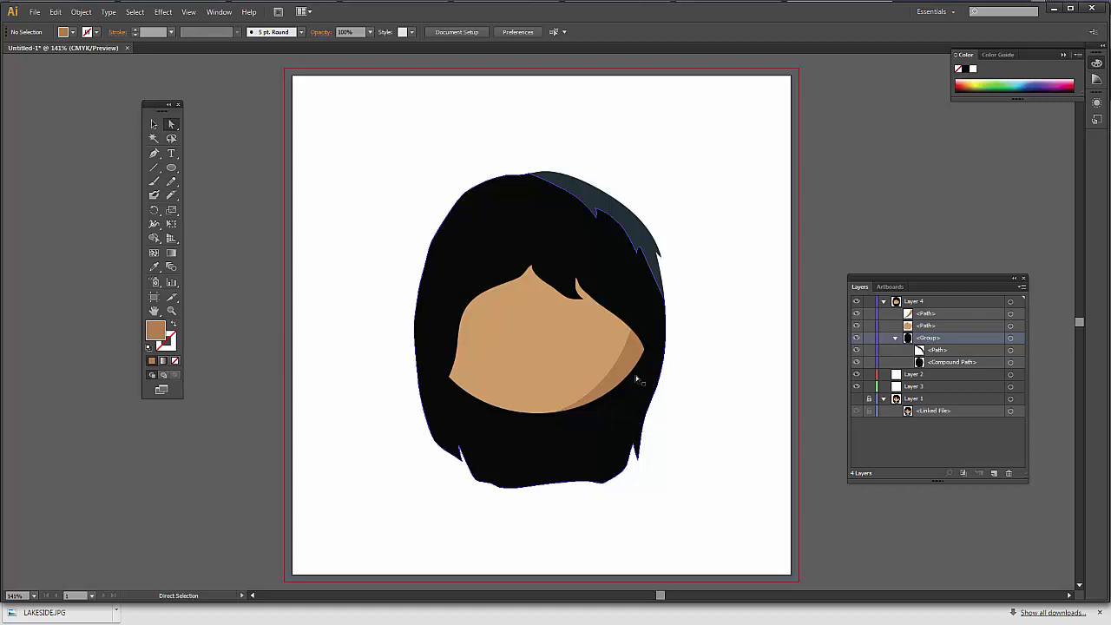
Step: Try another Knife cut across the face, then clear the selection
left_click(1012, 328)
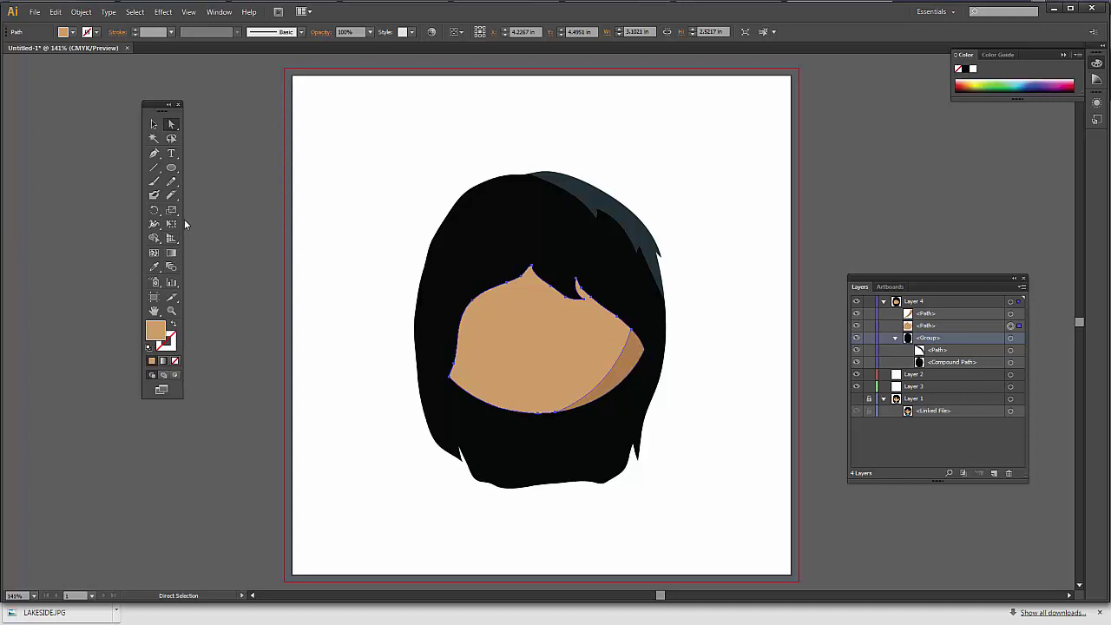
left_click(172, 195)
mouse_move(383, 168)
left_mouse_down()
mouse_move(315, 290)
mouse_move(308, 373)
mouse_move(354, 331)
mouse_move(350, 418)
mouse_move(372, 526)
left_mouse_up()
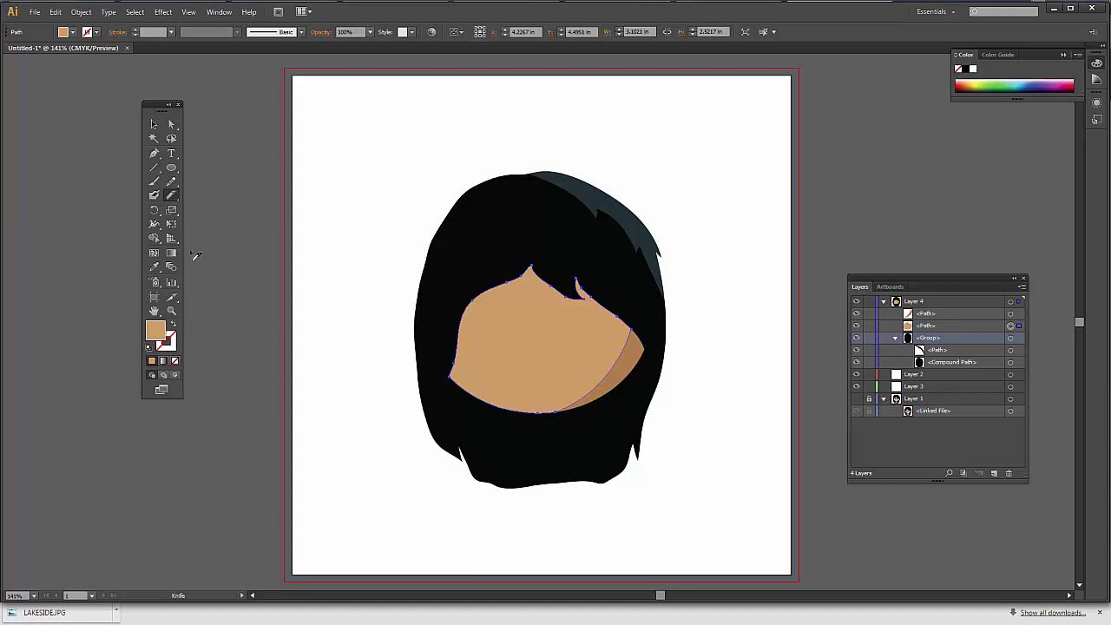
left_click(155, 128)
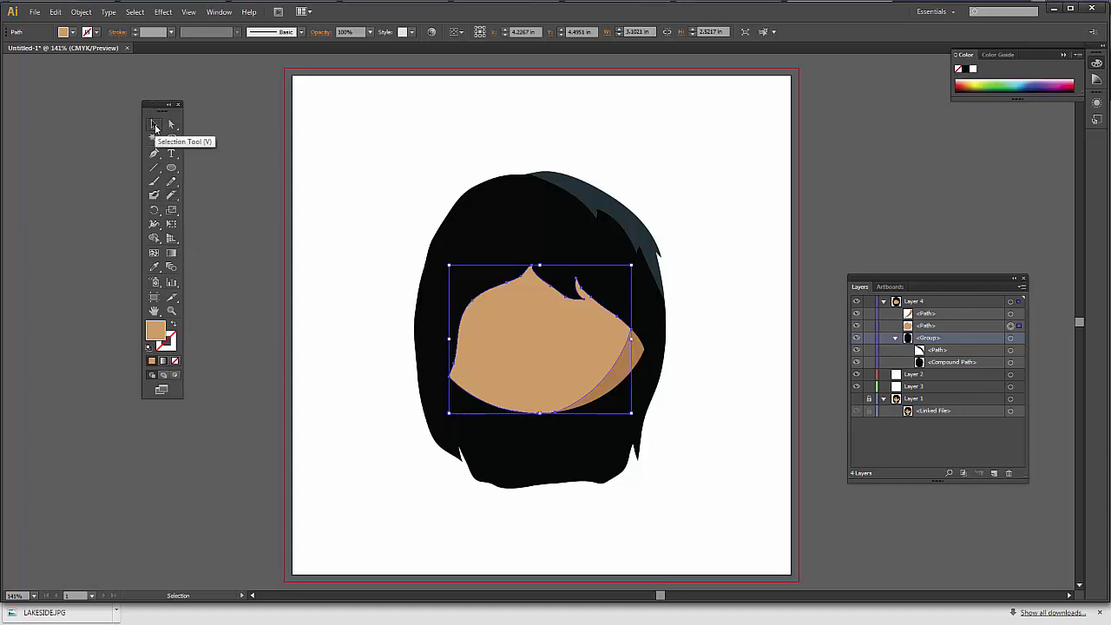
left_click(775, 219)
left_click_drag(171, 168, 209, 194)
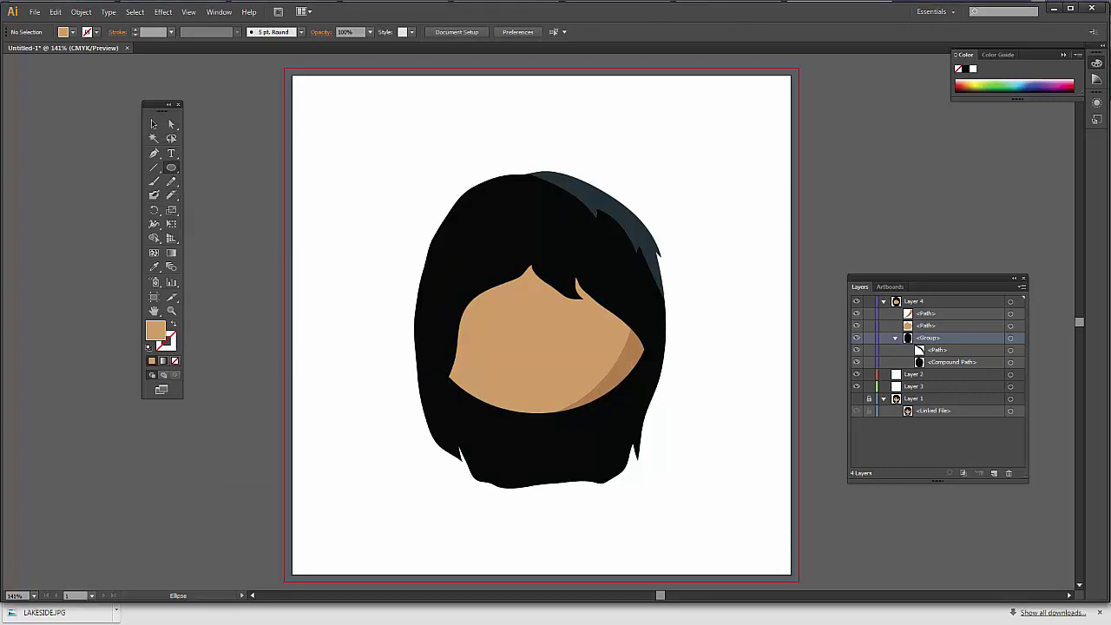
Step: Draw a white oval eye on the left side of the face
double_click(152, 335)
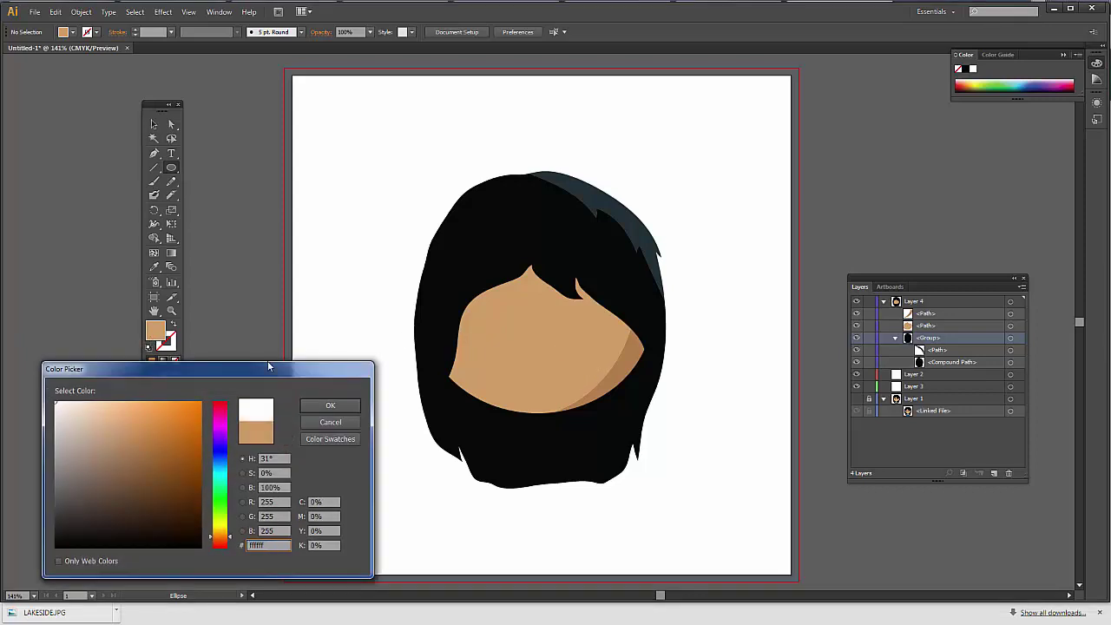
left_click(317, 408)
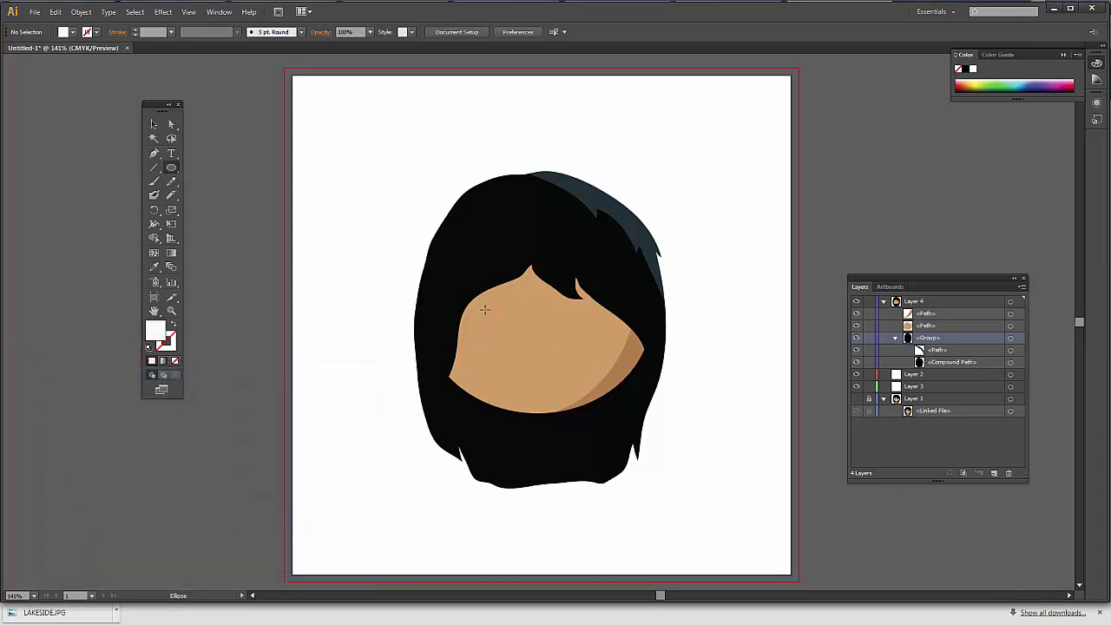
left_click_drag(485, 309, 519, 354)
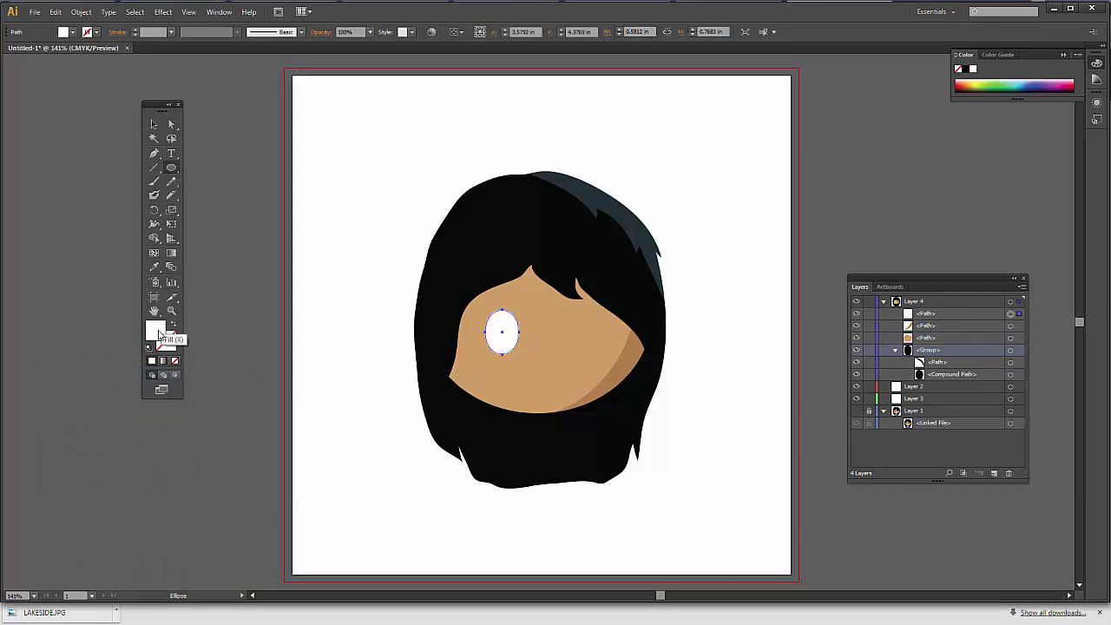
key("ctrl+shift+a")
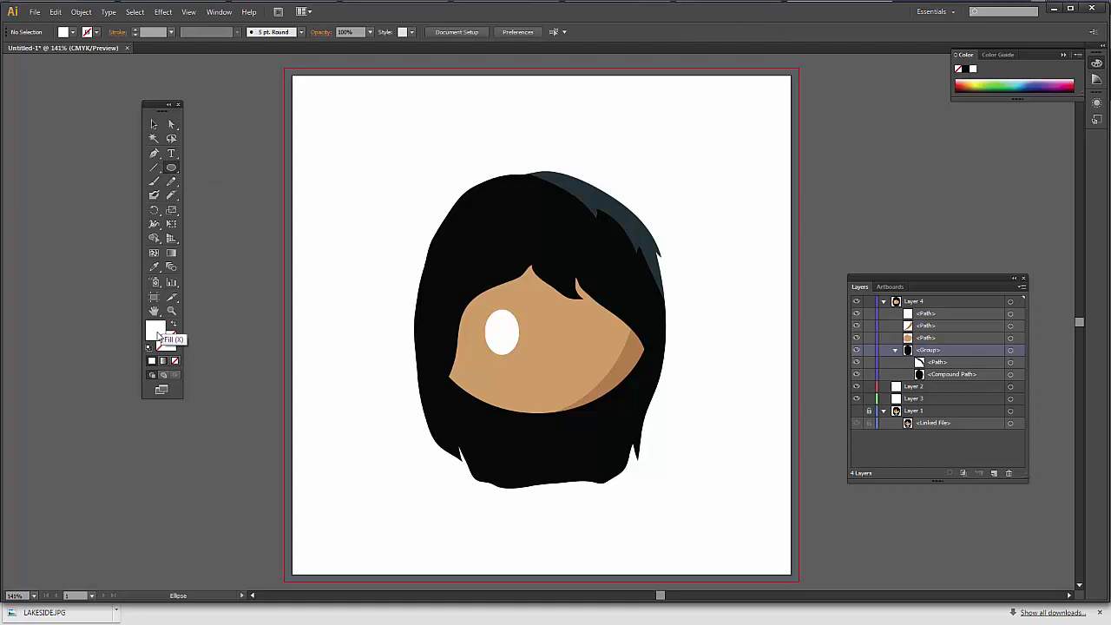
Step: Draw a dark brown (#54300c) ellipse over the white eye
left_click(172, 169)
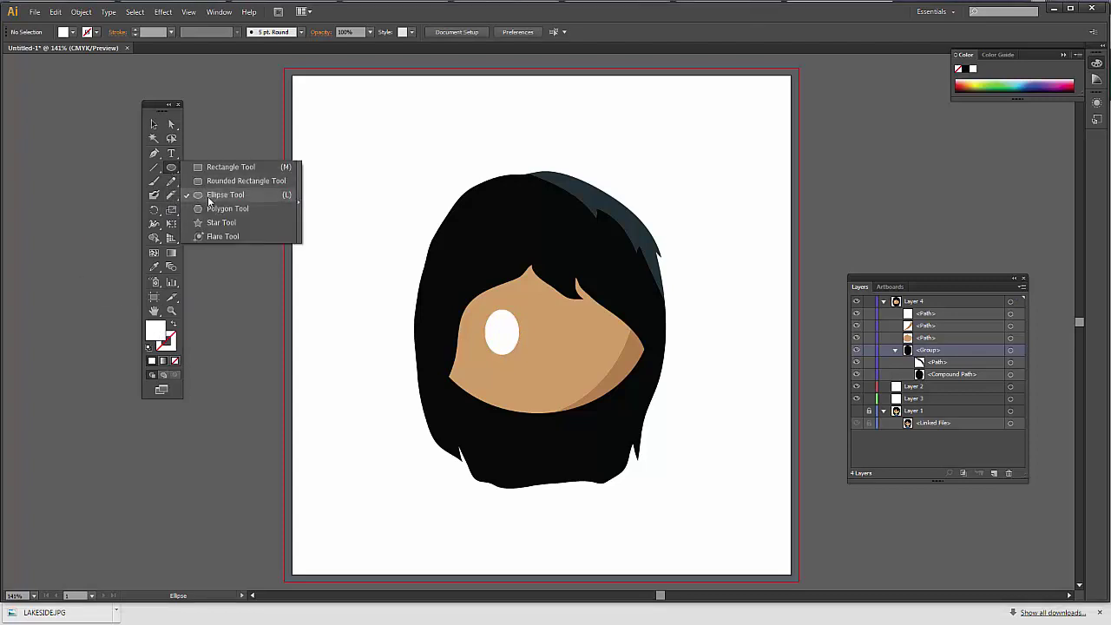
double_click(159, 328)
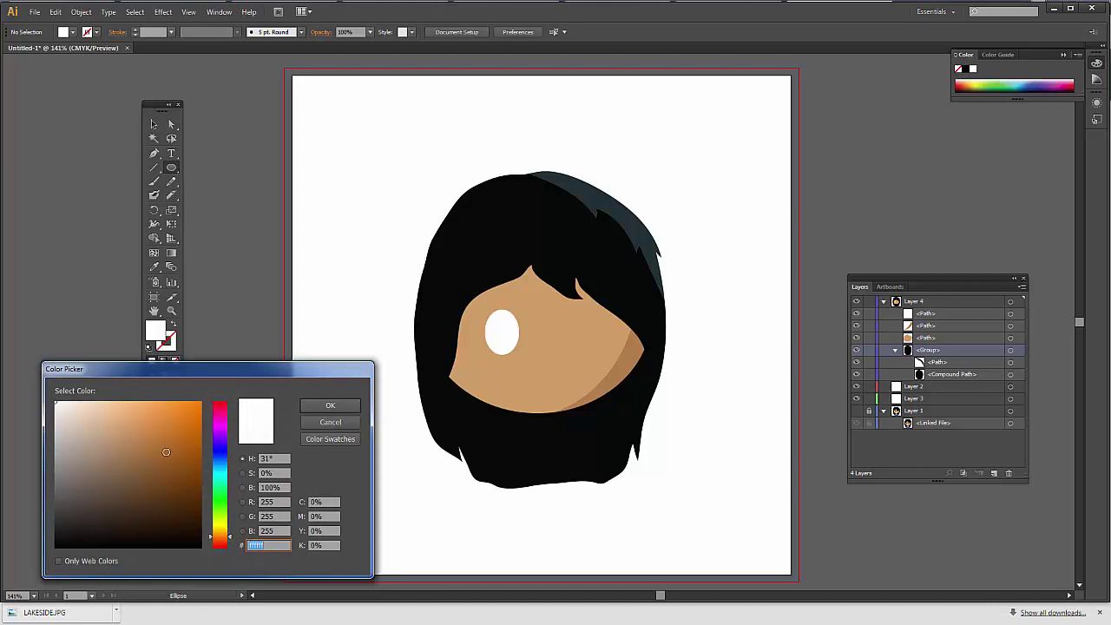
left_click(180, 507)
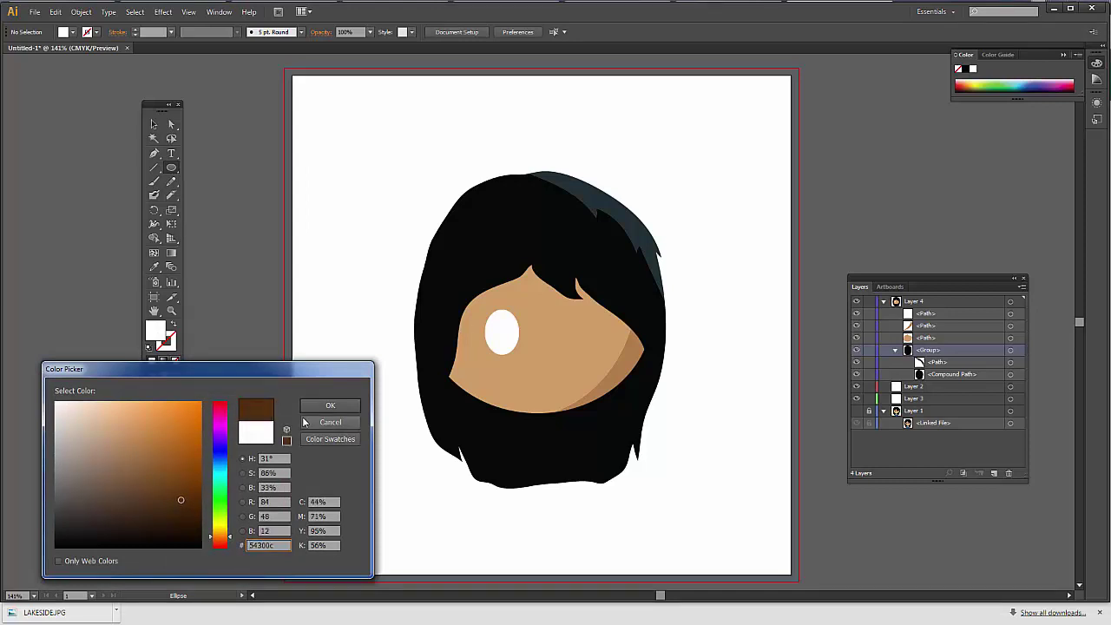
left_click(330, 405)
mouse_move(492, 323)
left_mouse_down()
mouse_move(518, 353)
mouse_move(495, 325)
left_mouse_up()
key("v")
Step: Draw a smaller lighter-brown ellipse inside the dark brown one and nudge it into place
left_click(213, 194)
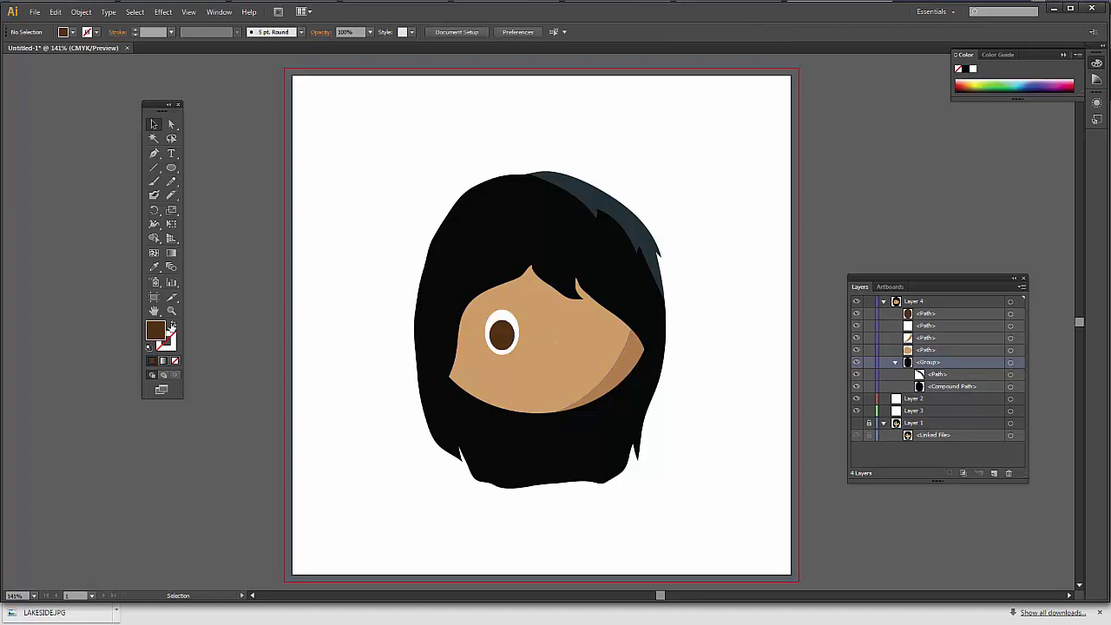
double_click(159, 335)
left_click(166, 440)
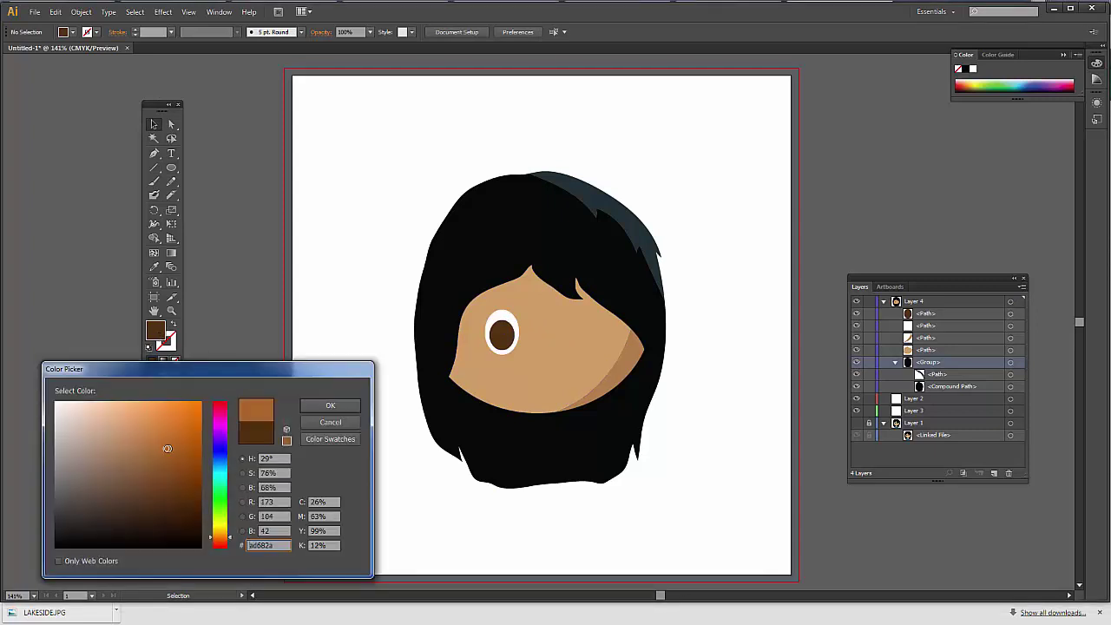
left_click(330, 405)
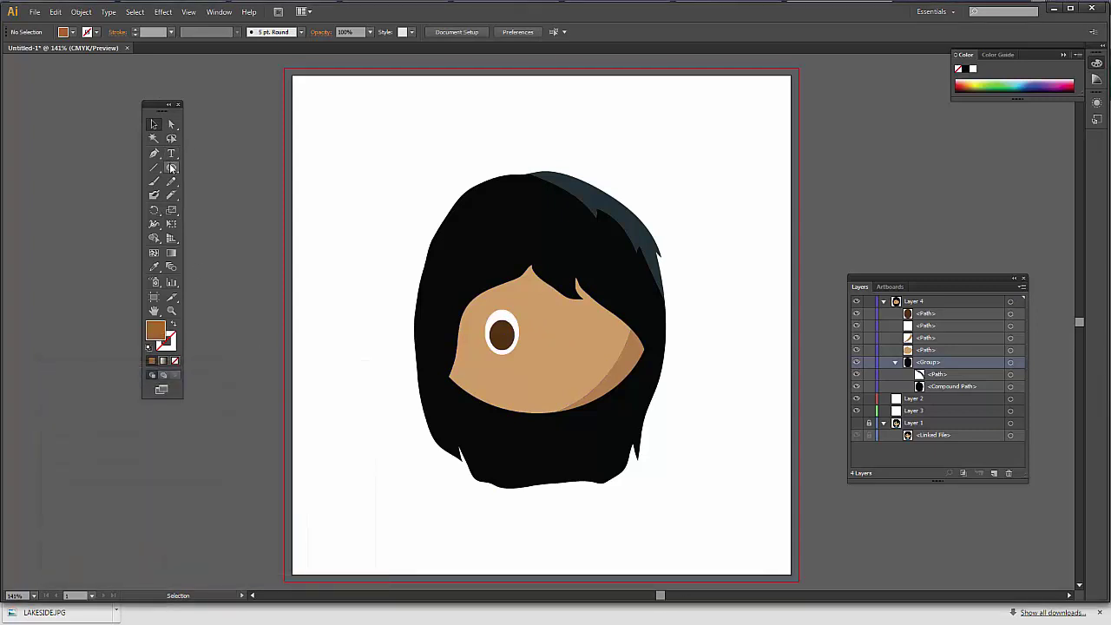
left_click(171, 167)
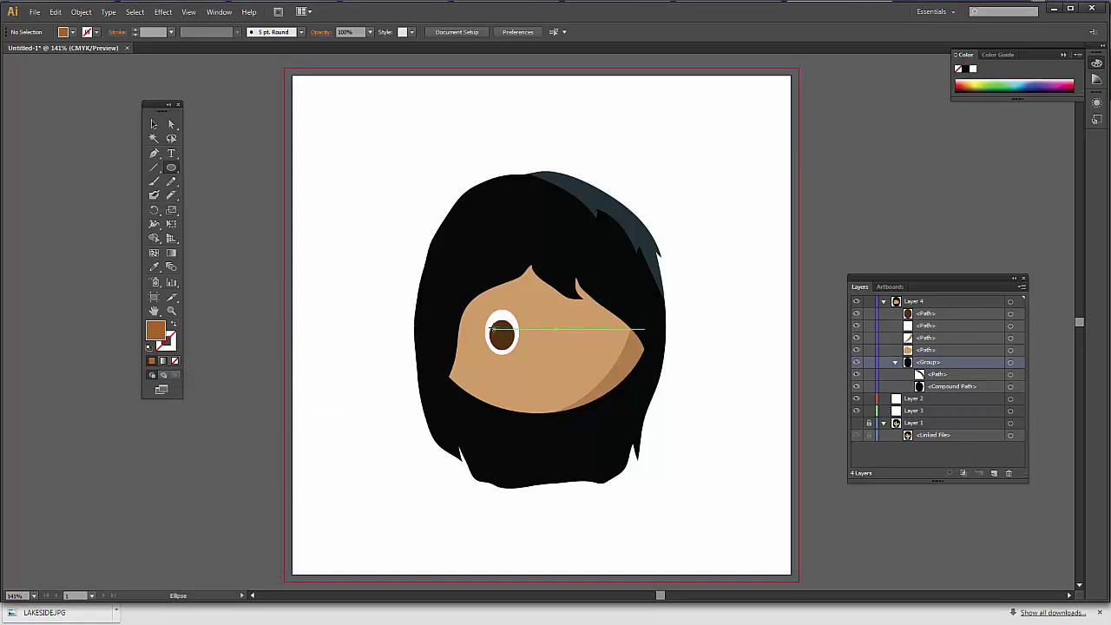
left_click_drag(492, 330, 513, 351)
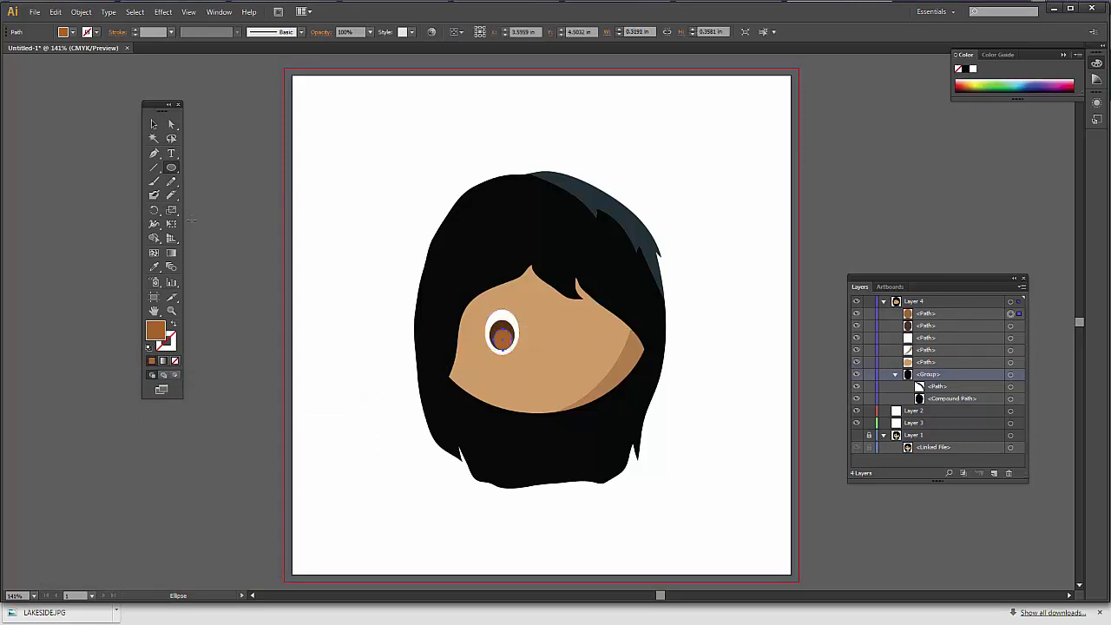
left_click(154, 124)
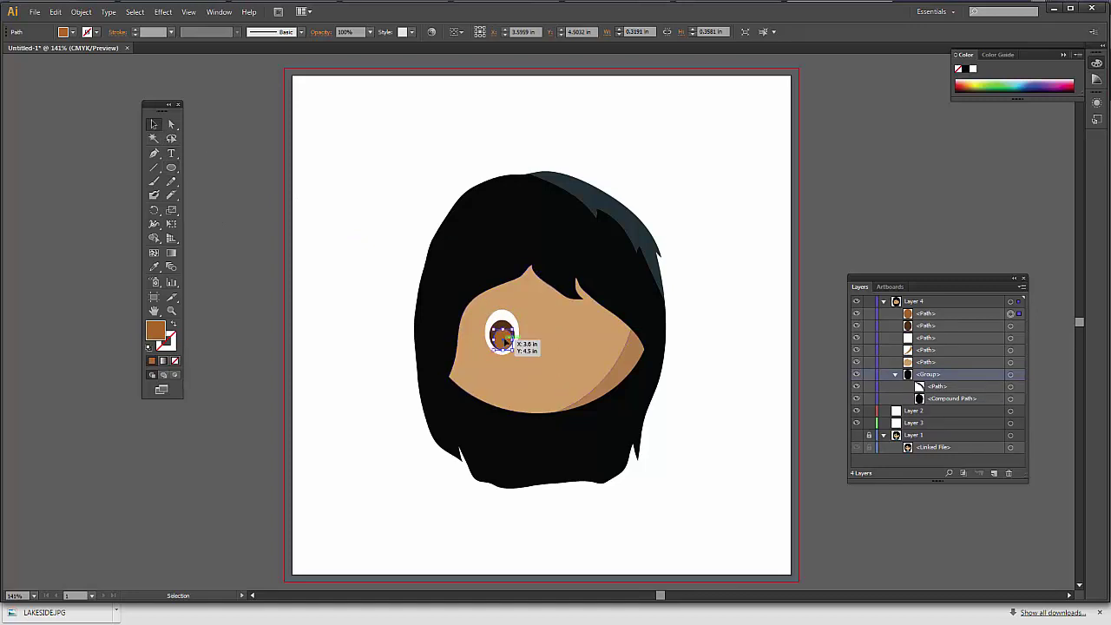
left_click_drag(505, 340, 474, 344)
scroll(499, 350, "up", 3)
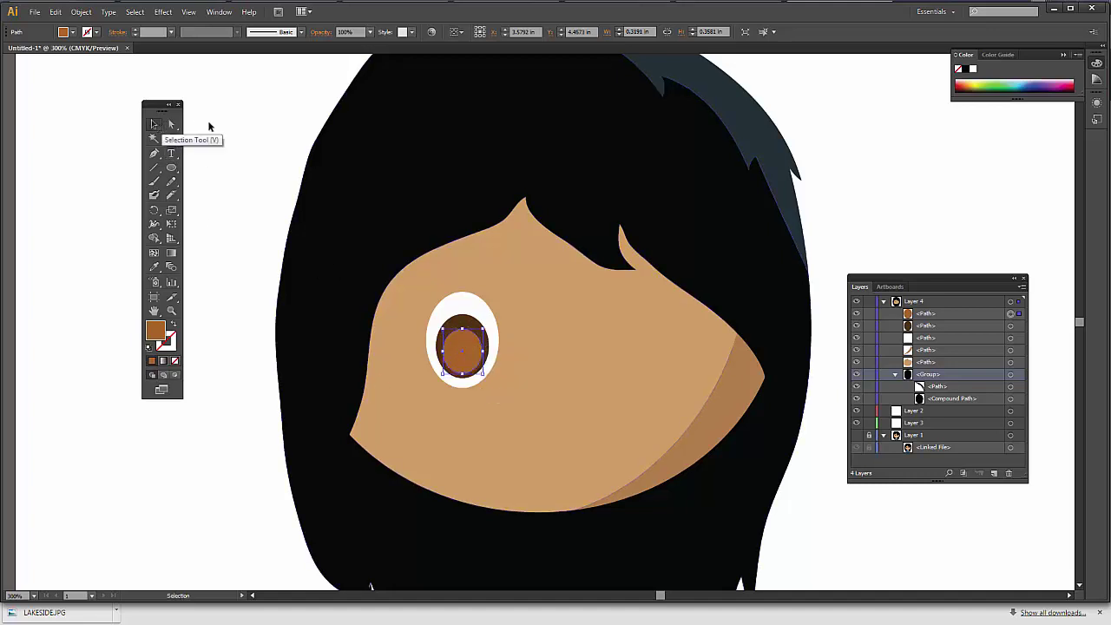
Step: Draw a small near-black pupil ellipse centred in the lighter-brown iris
left_click(285, 221)
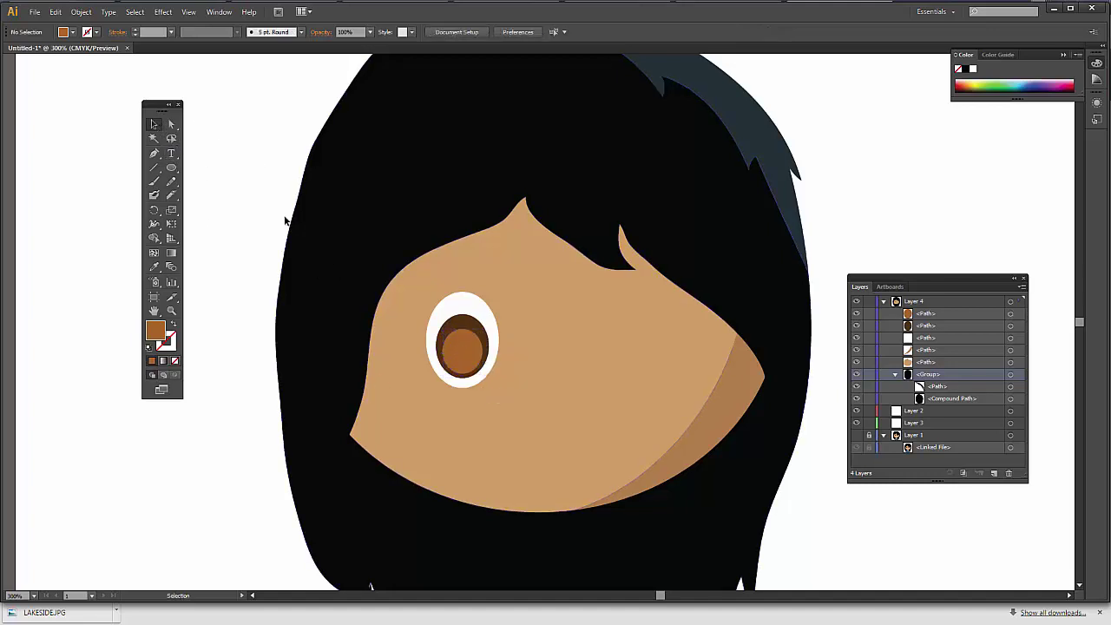
double_click(156, 330)
left_click_drag(113, 512, 124, 542)
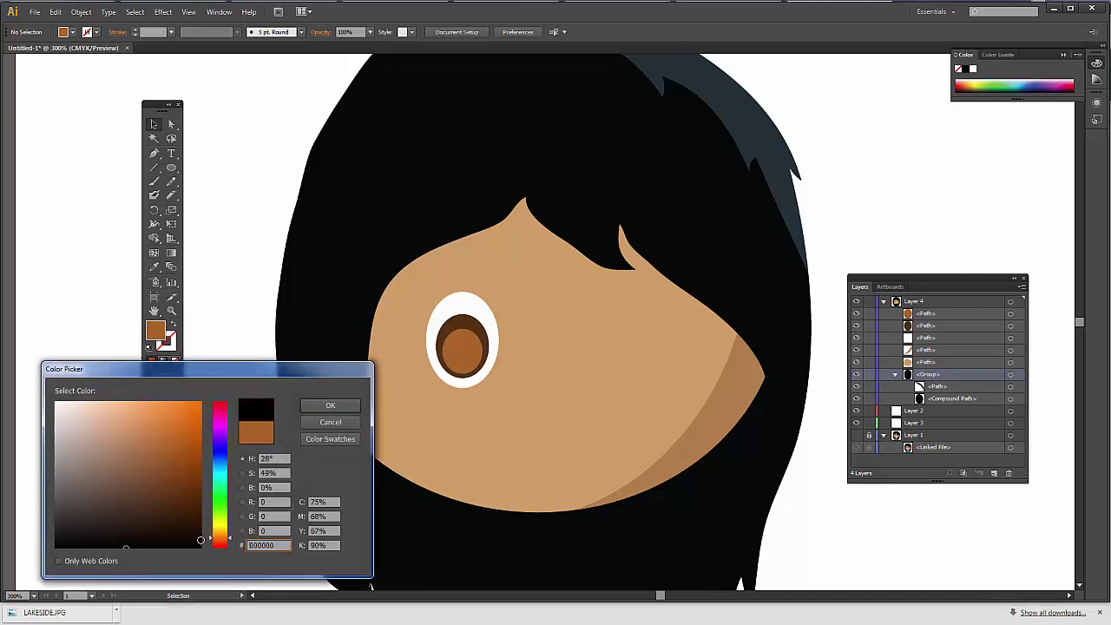
left_click(325, 405)
left_click(173, 170)
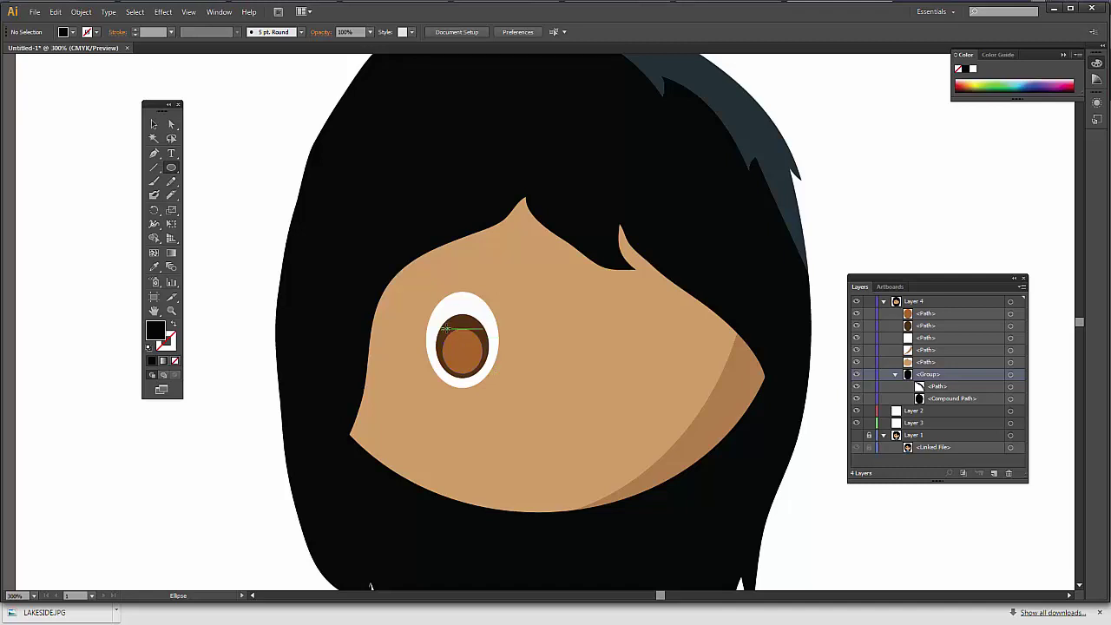
mouse_move(454, 349)
left_mouse_down()
mouse_move(449, 334)
mouse_move(482, 366)
mouse_move(470, 344)
left_mouse_up()
left_click(154, 124)
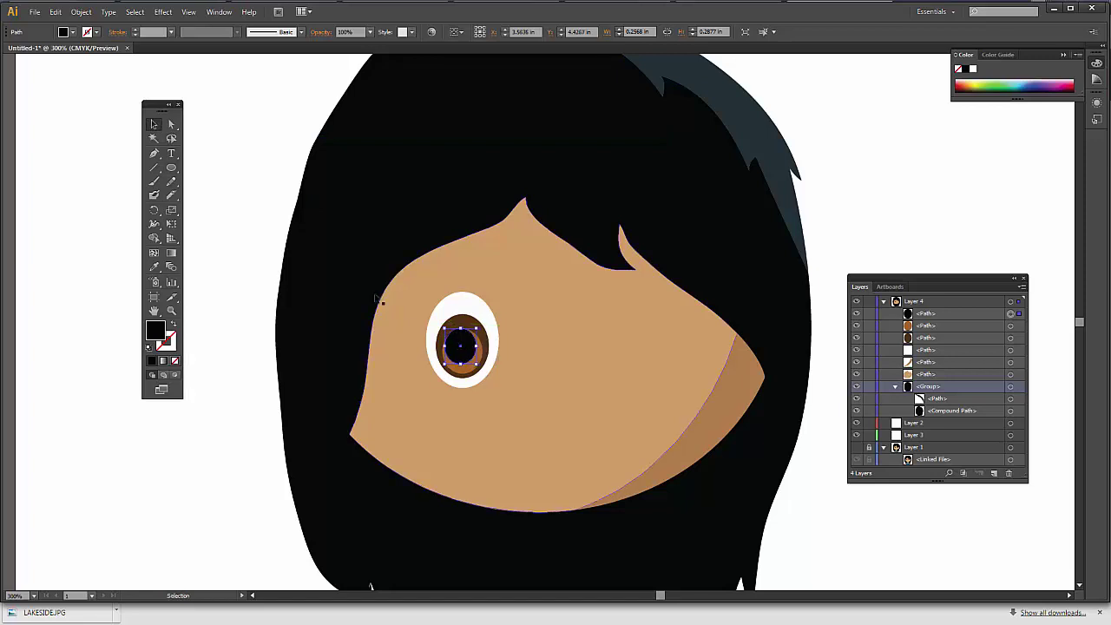
left_click(256, 257)
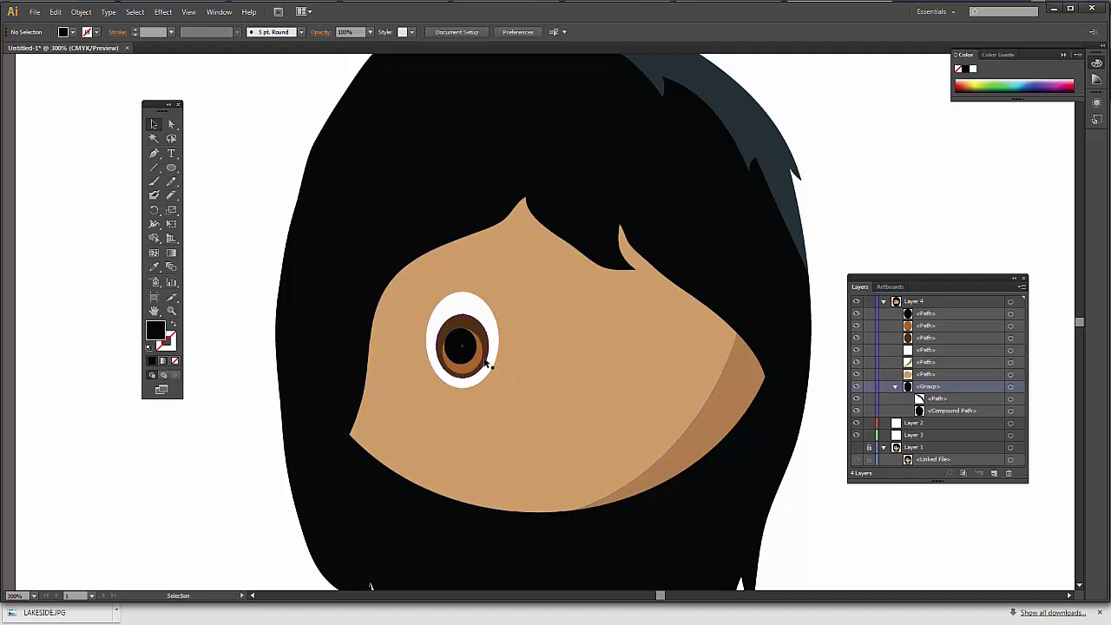
Step: Knife-cut the lighter brown iris horizontally into two pieces
left_click(1009, 327)
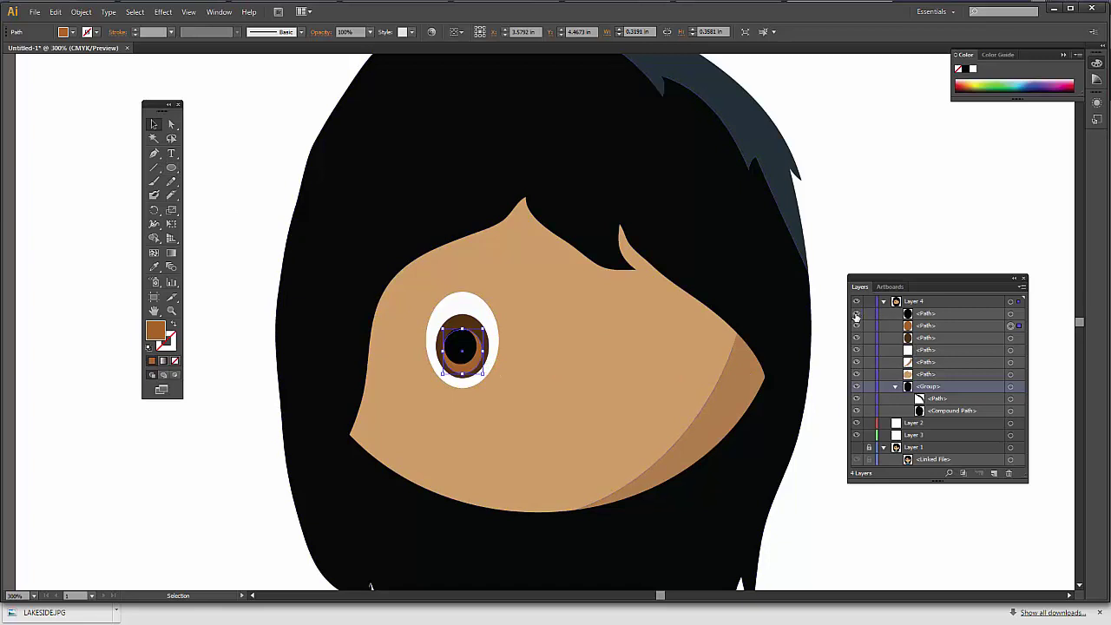
left_click_drag(171, 194, 200, 214)
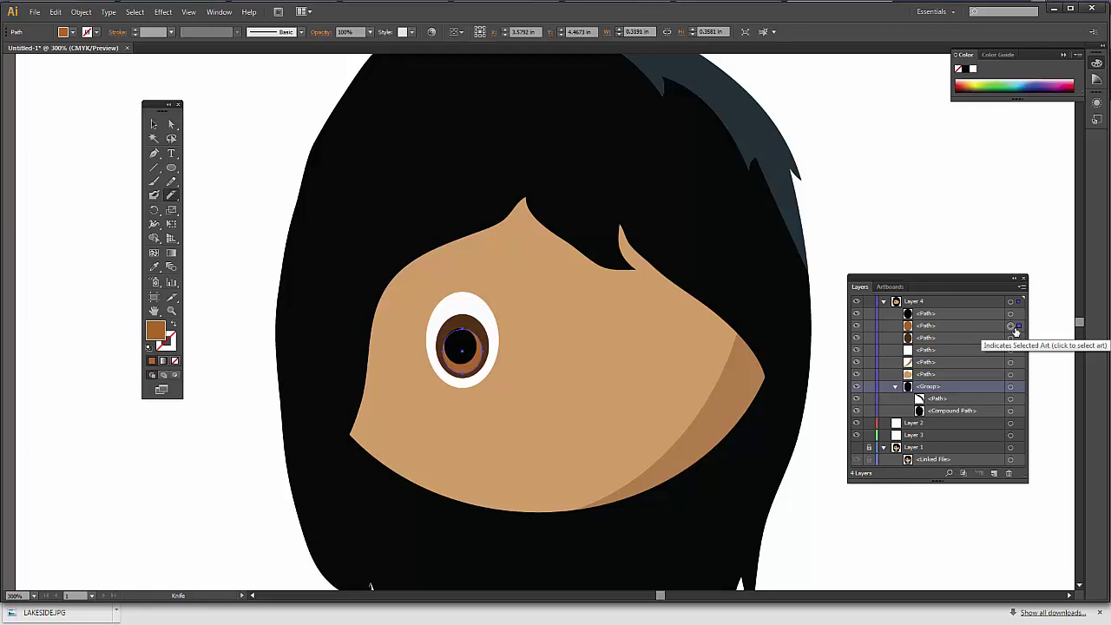
mouse_move(443, 344)
left_mouse_down()
mouse_move(475, 359)
mouse_move(491, 345)
left_mouse_up()
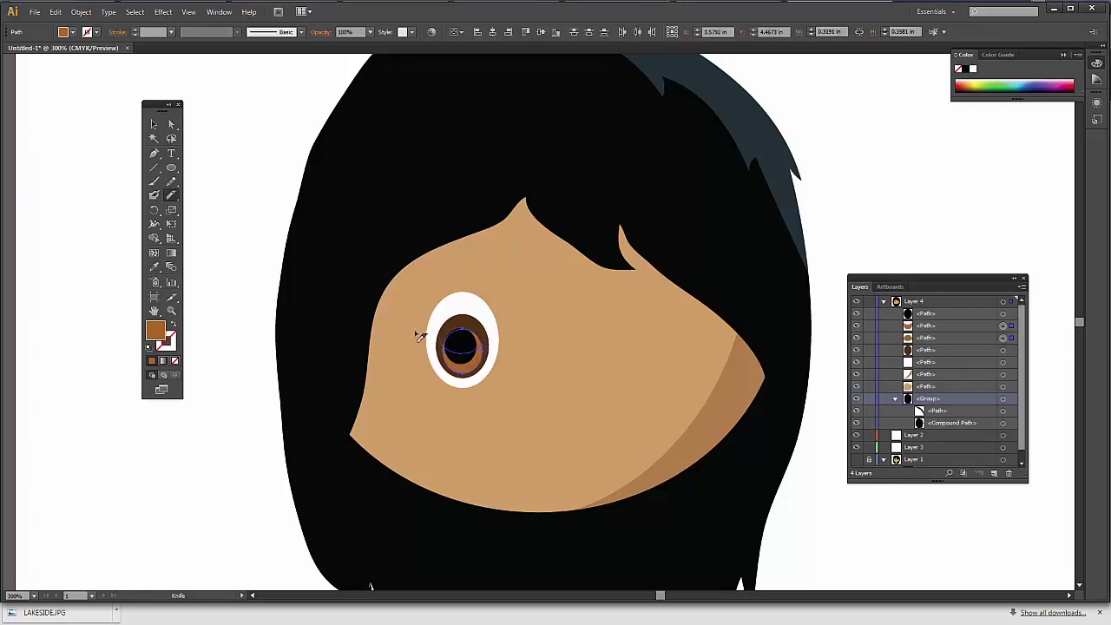
Step: Select the upper piece of the cut iris and delete it
left_click(172, 126)
left_click(230, 133)
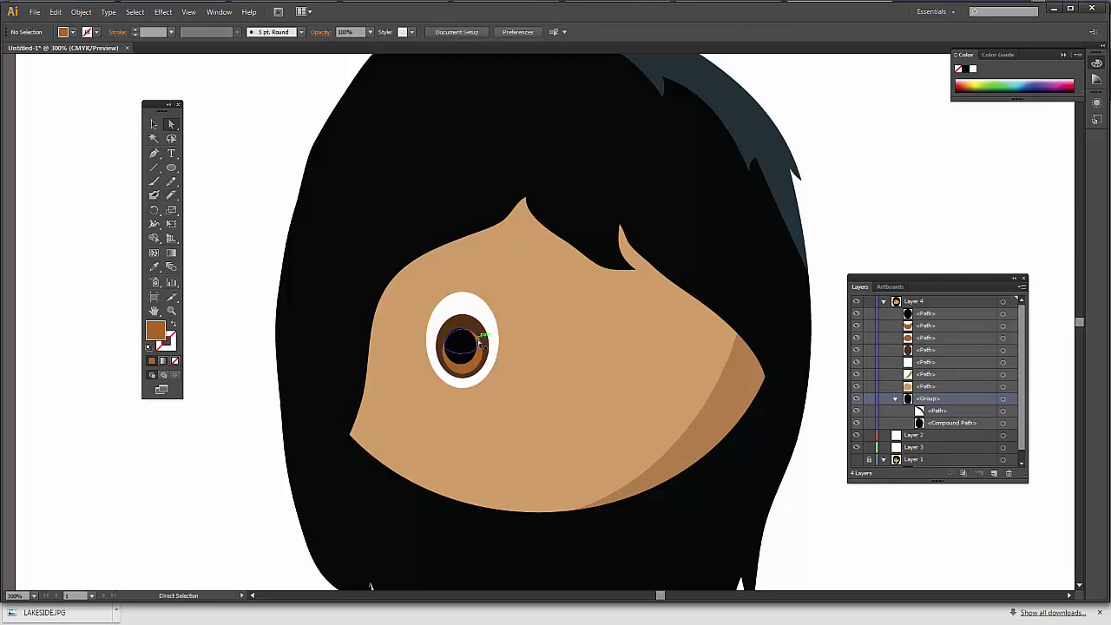
left_click(511, 375)
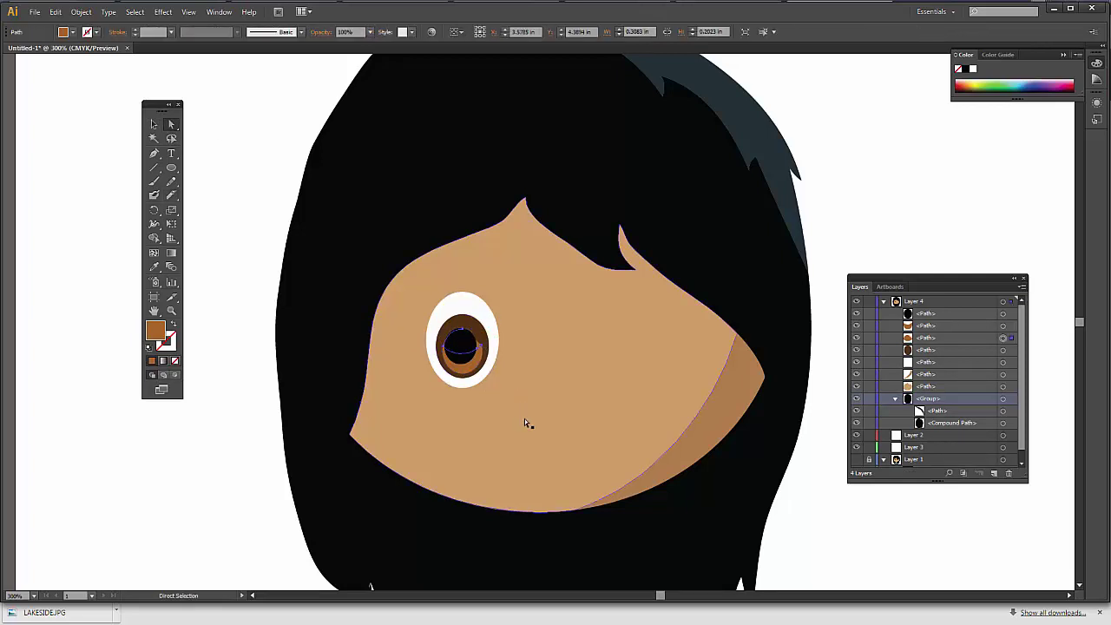
left_click(157, 126)
left_click(482, 345)
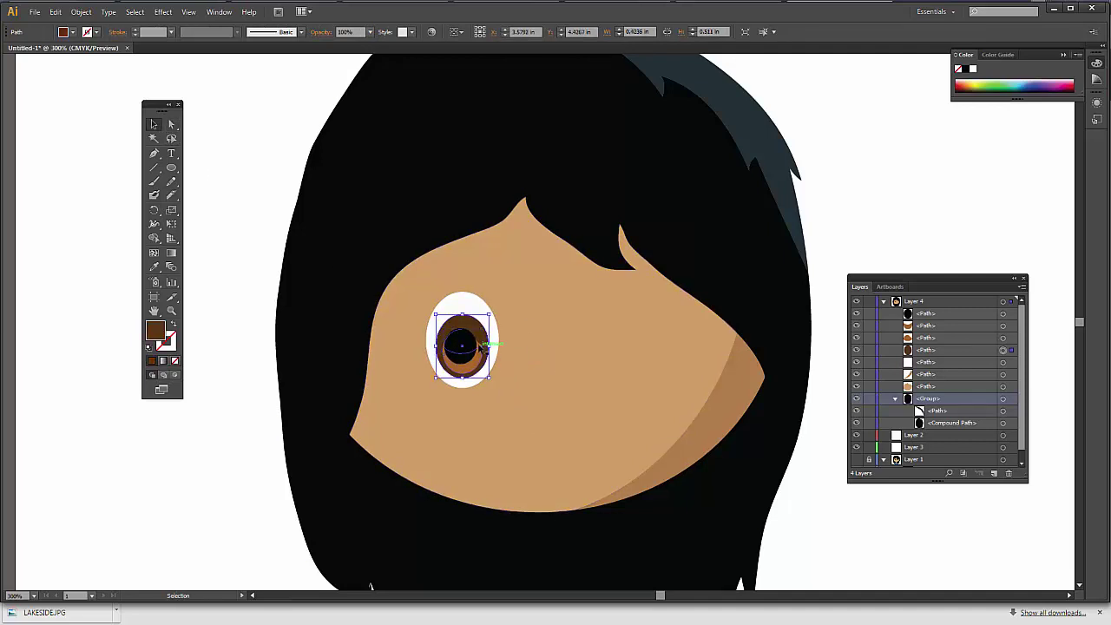
left_click(483, 345)
left_click(480, 344)
left_click(1003, 338)
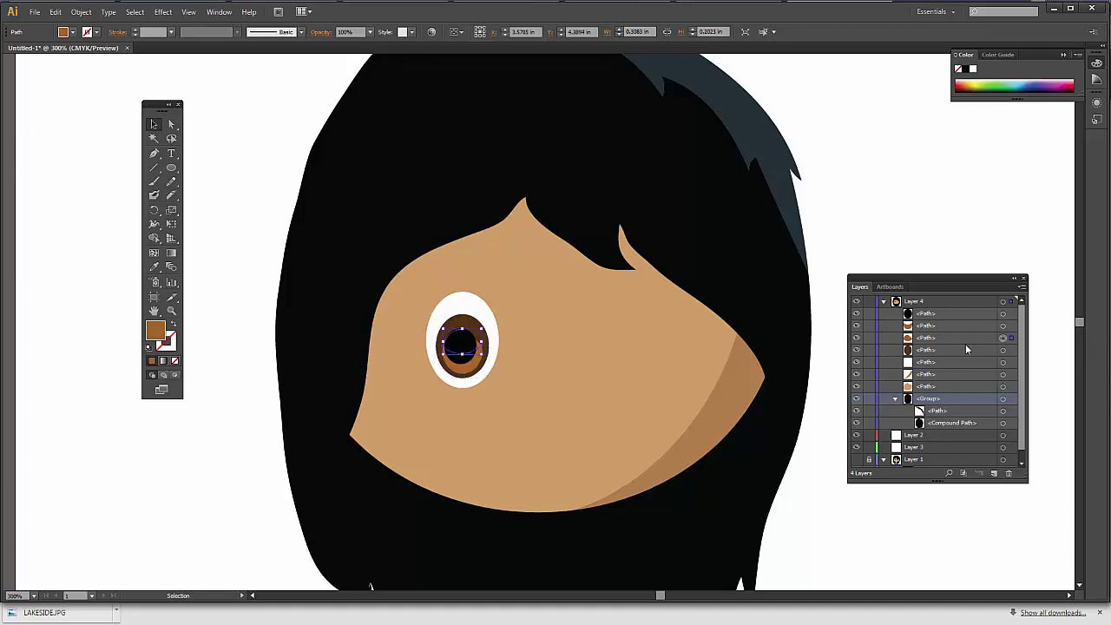
key("Delete")
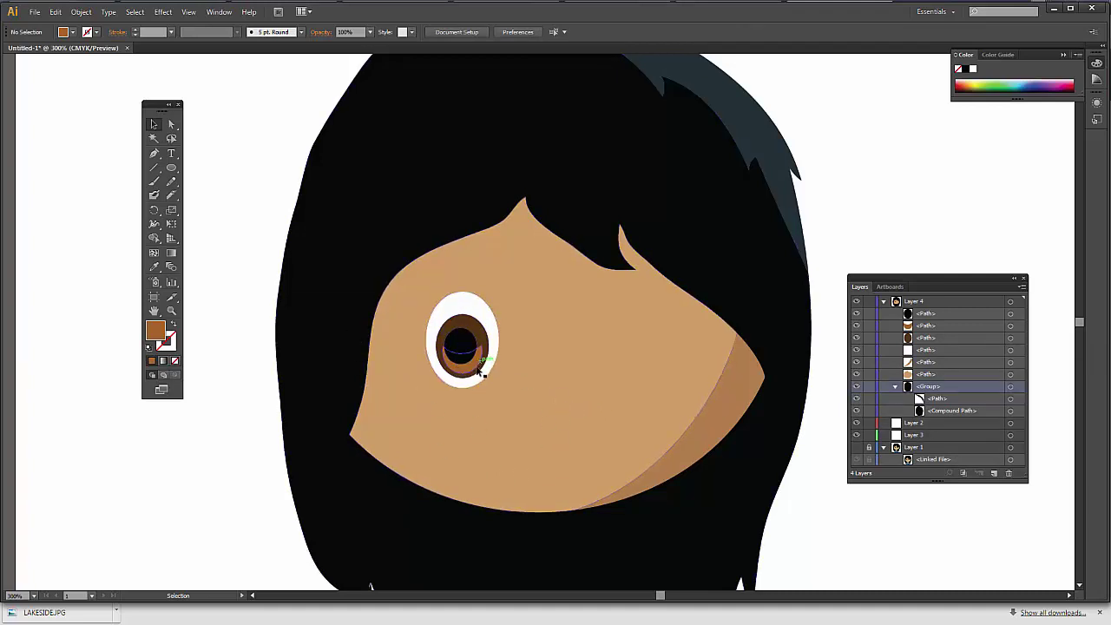
Step: Add a small white highlight ellipse on the upper part of the pupil
mouse_move(171, 168)
left_mouse_down()
mouse_move(208, 183)
mouse_move(210, 196)
left_mouse_up()
double_click(154, 339)
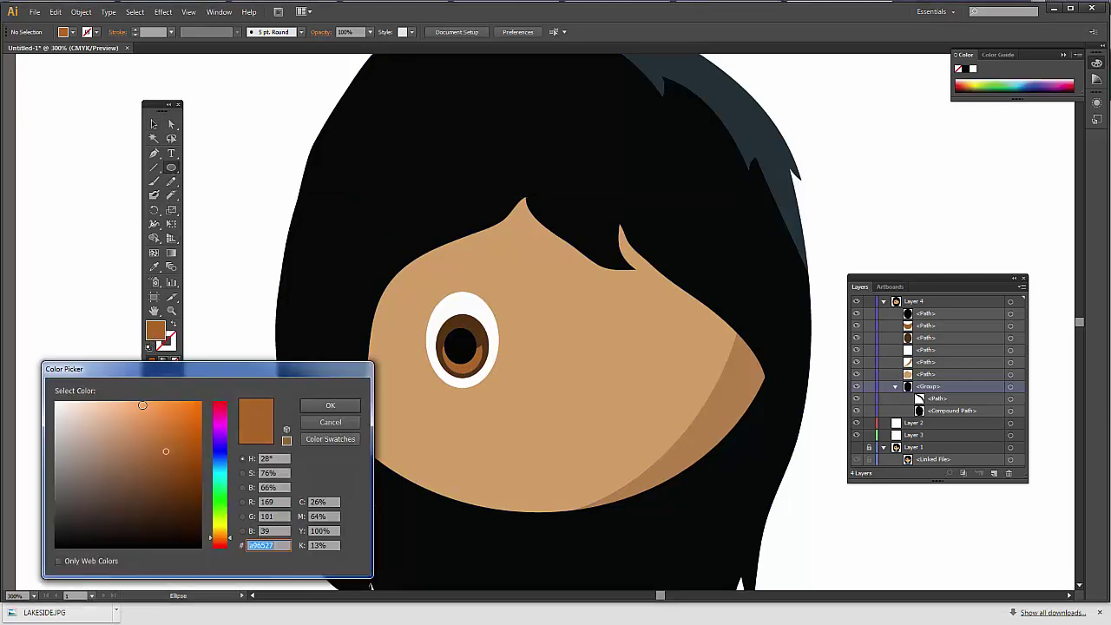
left_click_drag(88, 441, 53, 401)
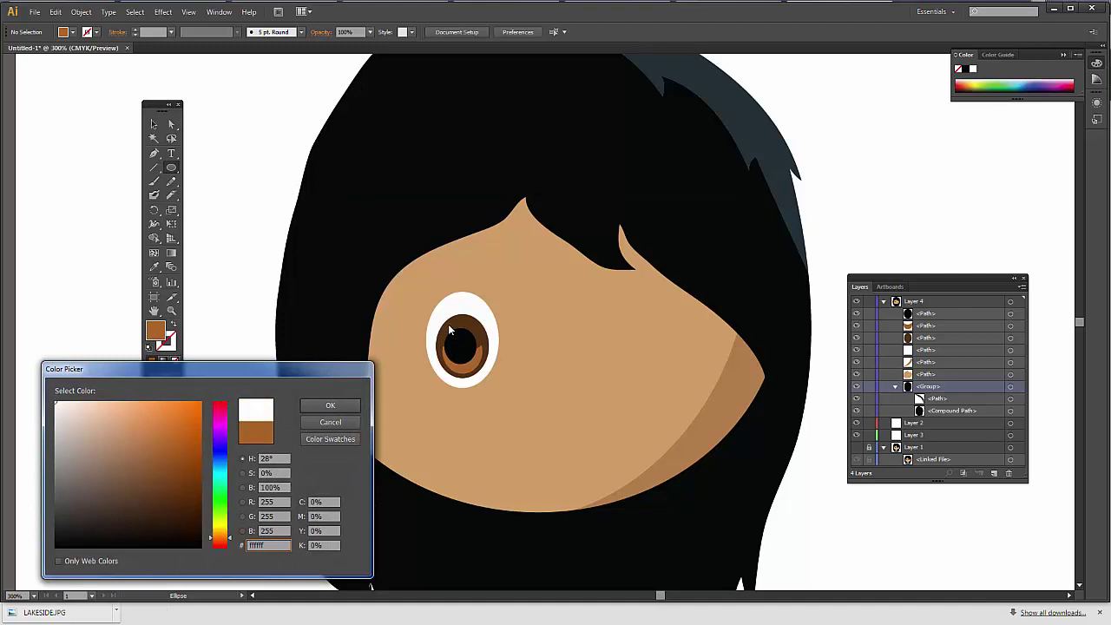
left_click(329, 405)
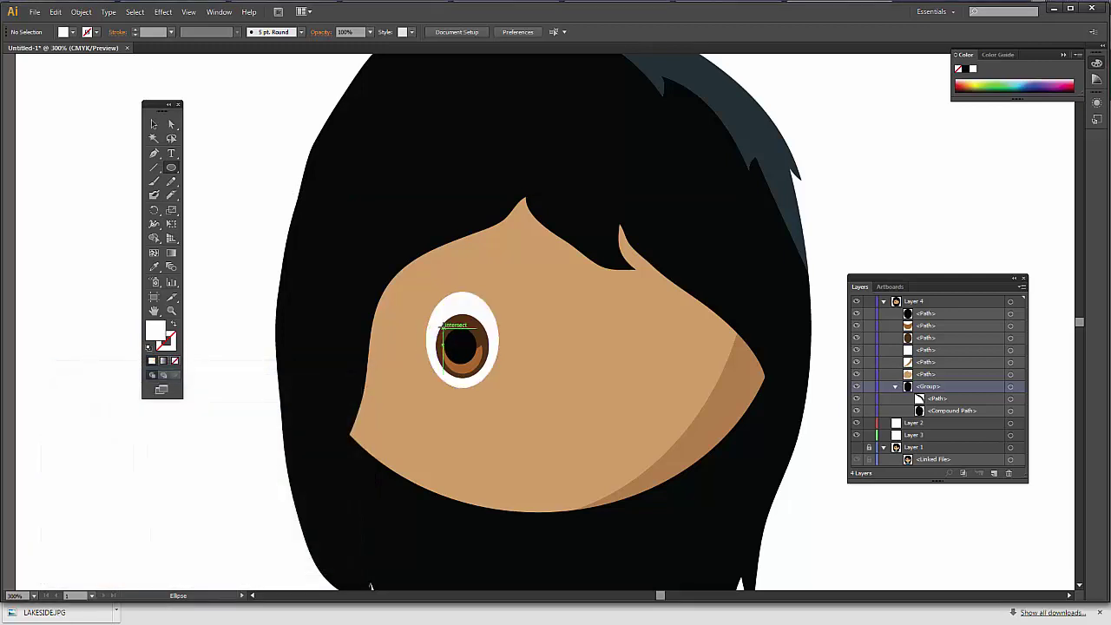
mouse_move(442, 327)
left_mouse_down()
mouse_move(462, 348)
mouse_move(457, 338)
left_mouse_up()
left_click(153, 124)
left_click(226, 302)
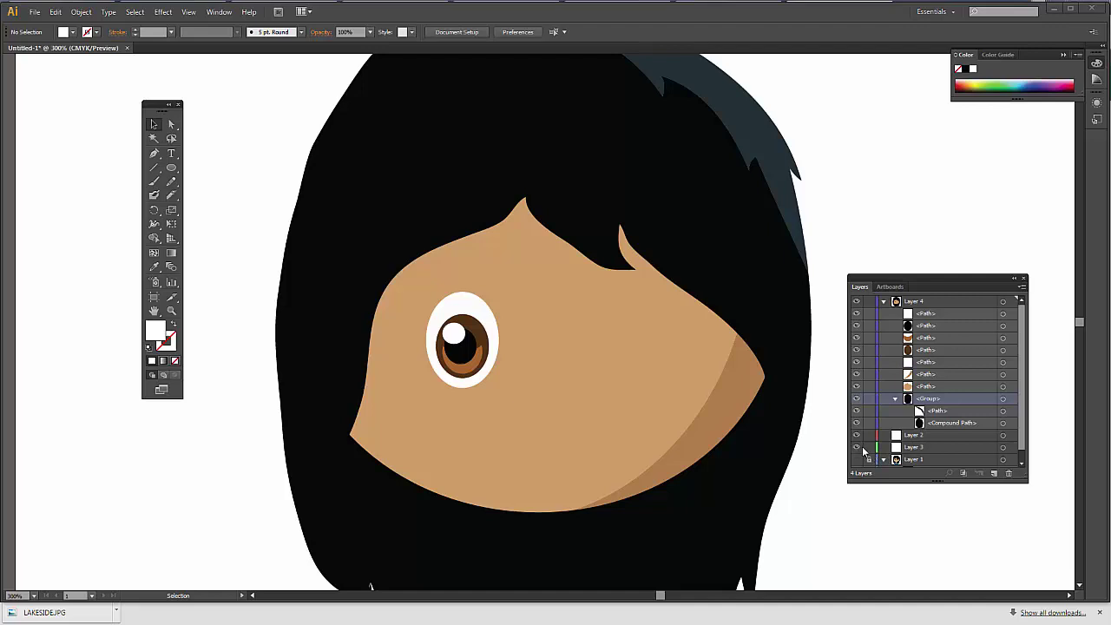
Step: Hide the eye-white shape and draw a thin pencil arc above the eye as a trial eyebrow
left_click(857, 361)
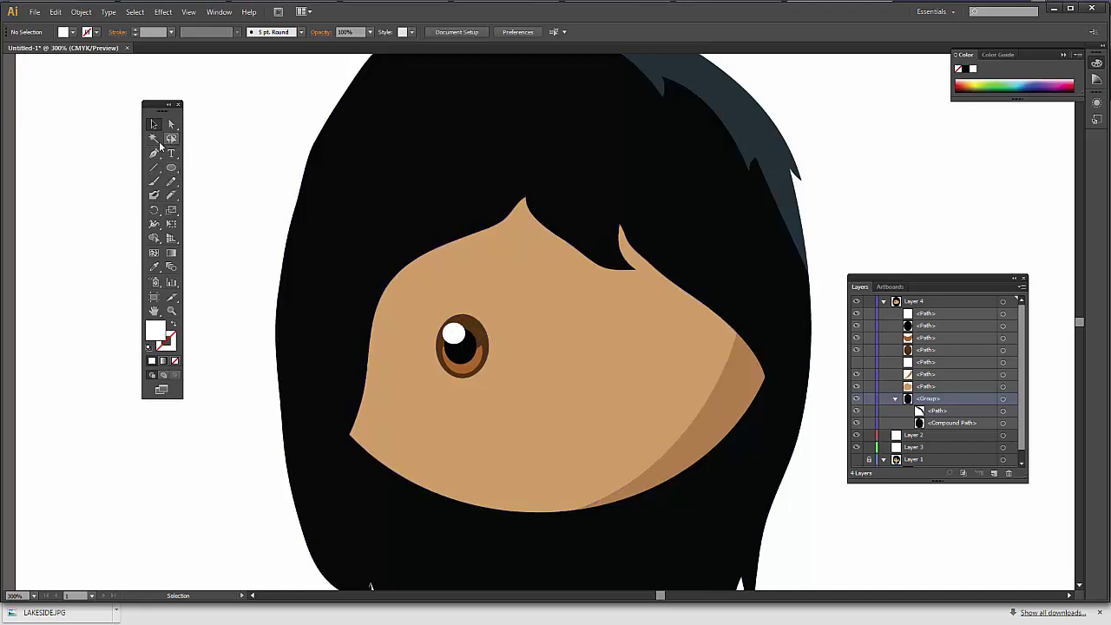
key("t")
key("v")
left_click(173, 182)
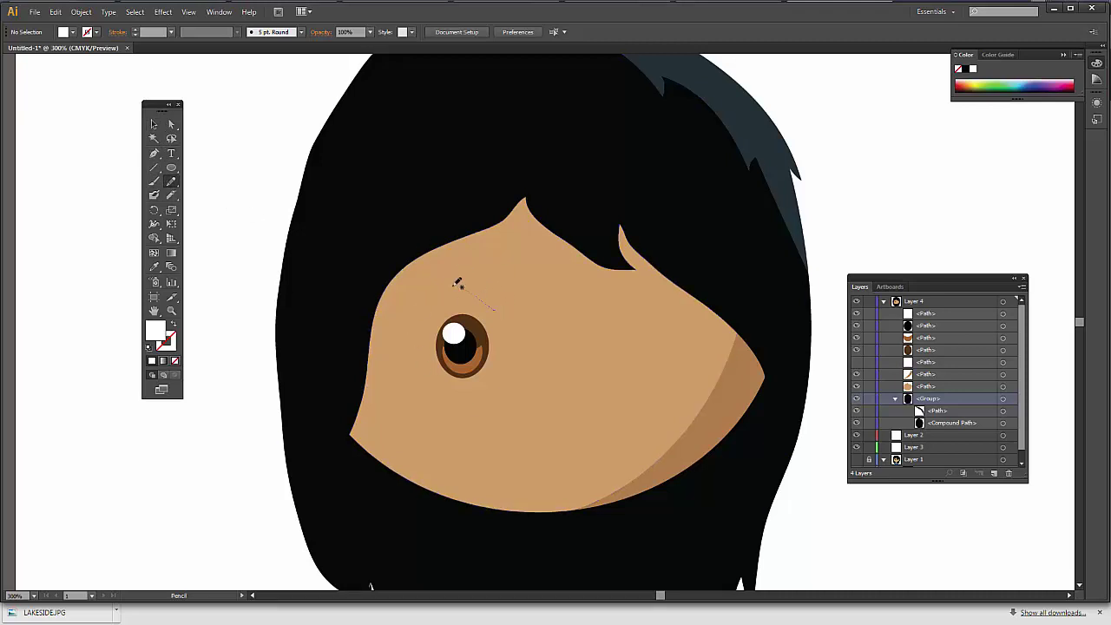
mouse_move(456, 283)
left_mouse_down()
mouse_move(399, 309)
mouse_move(409, 290)
mouse_move(440, 277)
mouse_move(498, 308)
left_mouse_up()
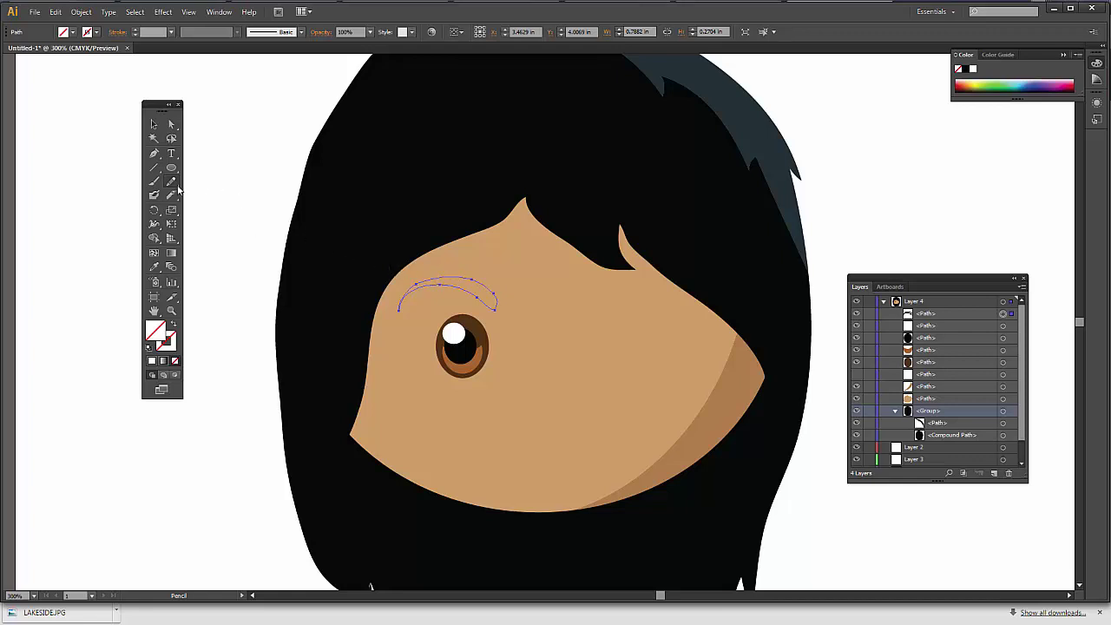
Step: Preview Simplify on the eyebrow stroke, trying curve precision 63% and then 41%
left_click(81, 11)
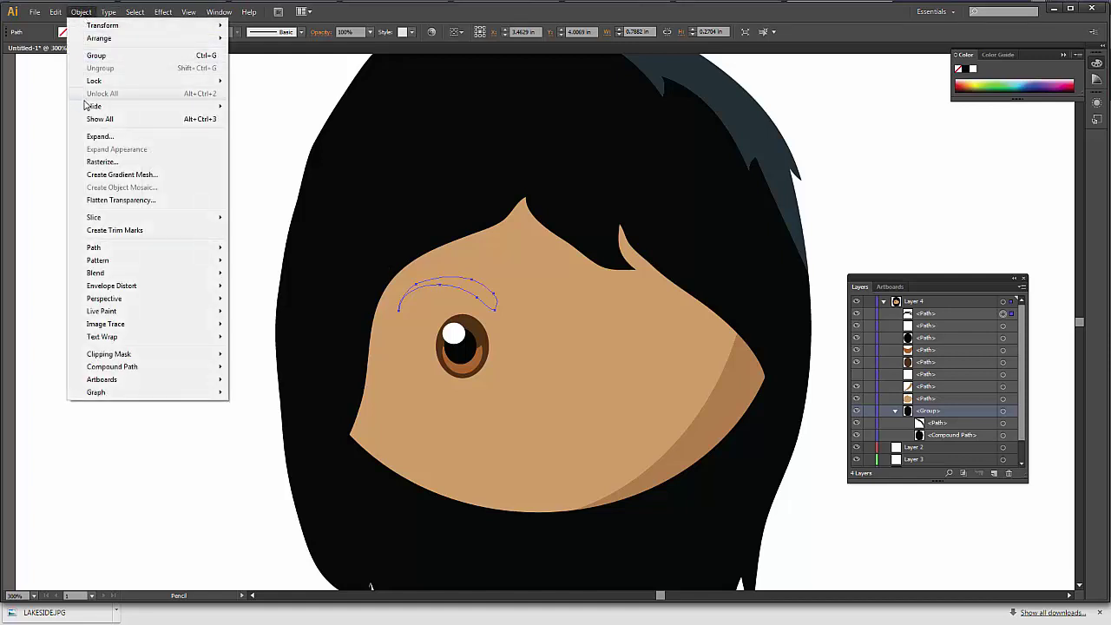
mouse_move(101, 110)
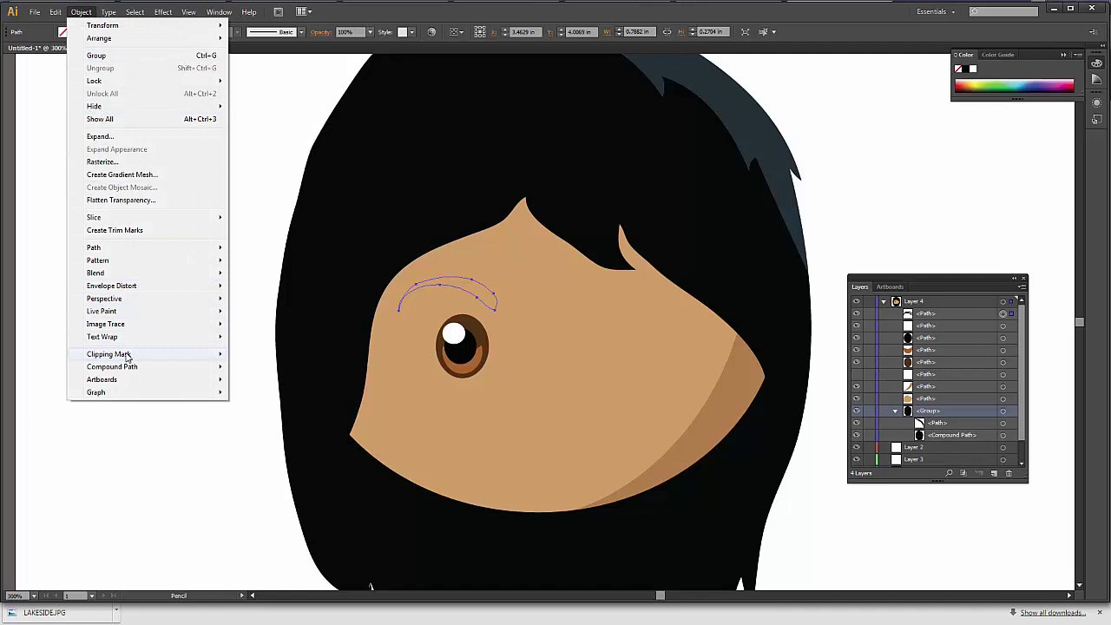
mouse_move(121, 249)
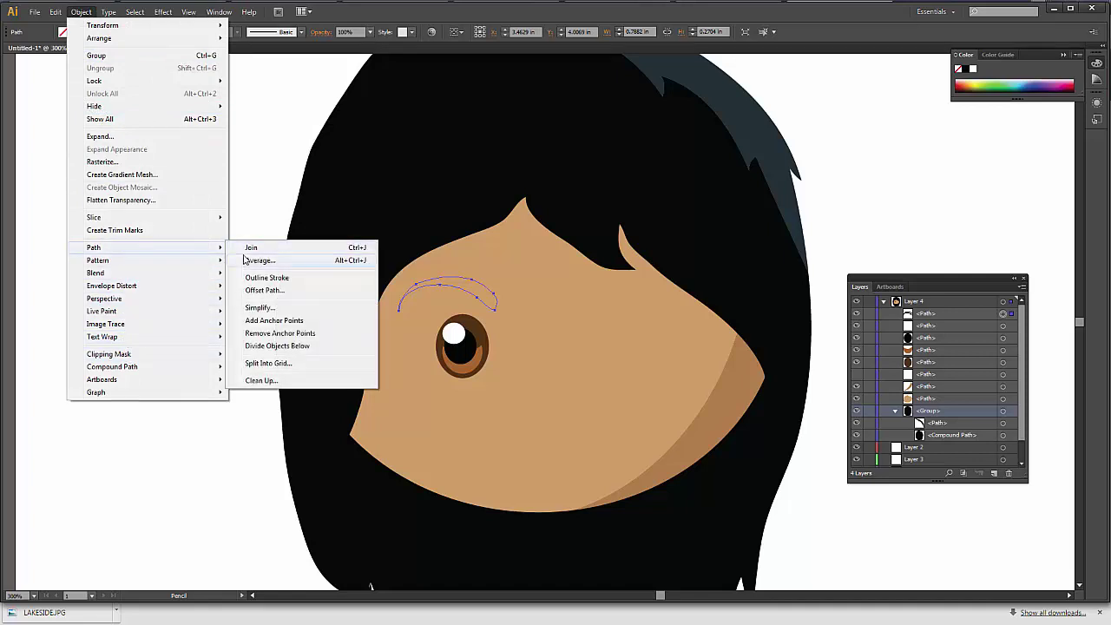
left_click(257, 308)
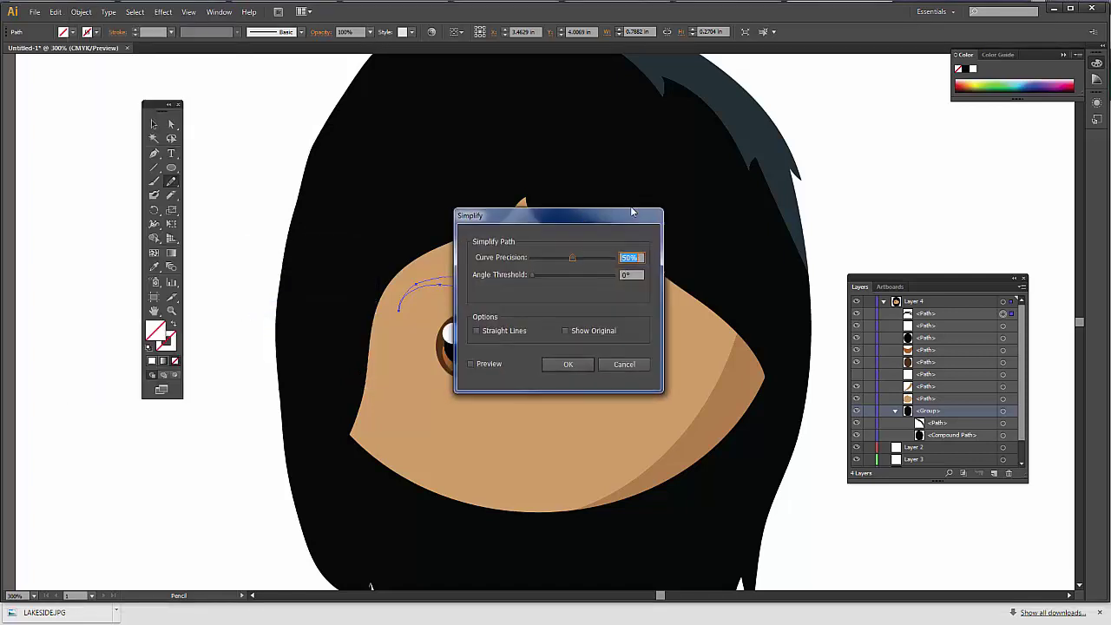
left_click_drag(560, 213, 757, 139)
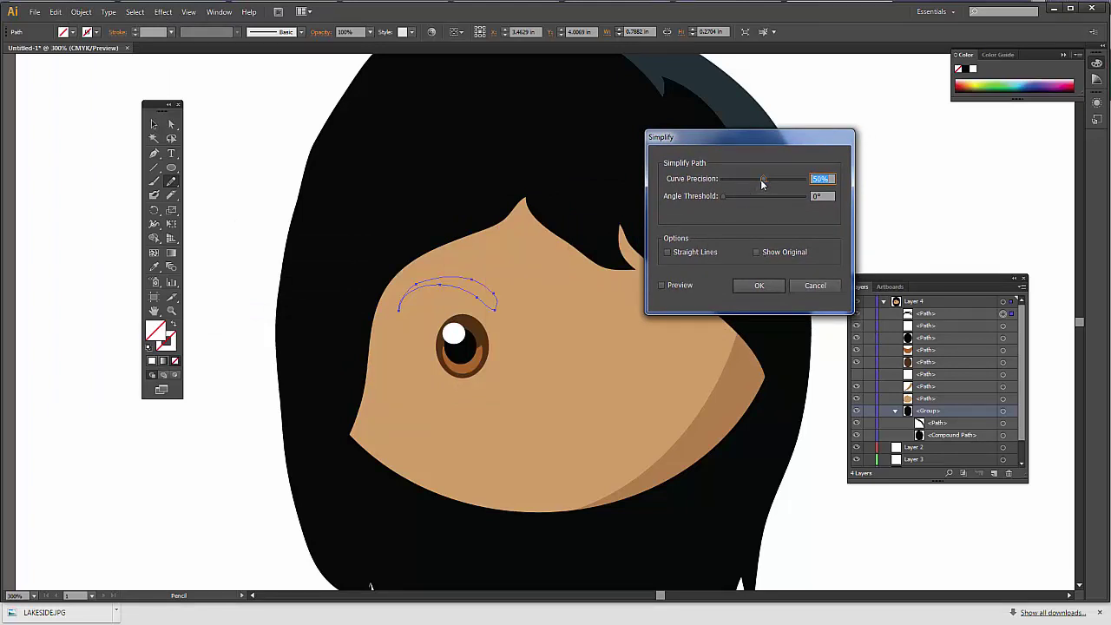
left_click_drag(762, 183, 773, 182)
left_click(662, 284)
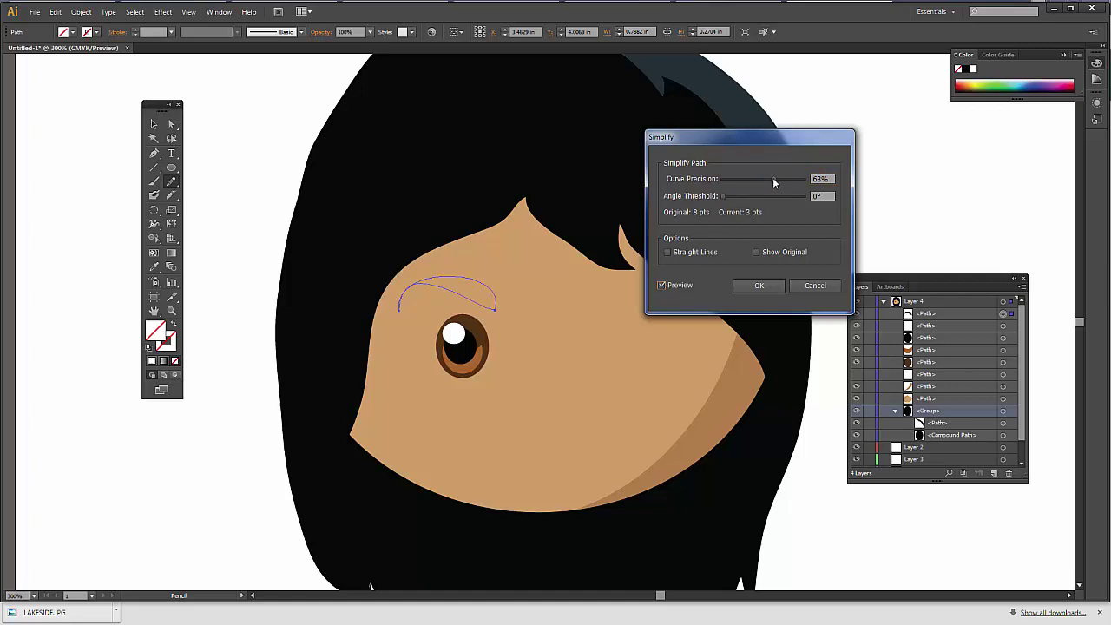
left_click_drag(772, 179, 756, 181)
Step: Cancel the simplification and delete the first eyebrow stroke
left_click(726, 196)
left_click(803, 289)
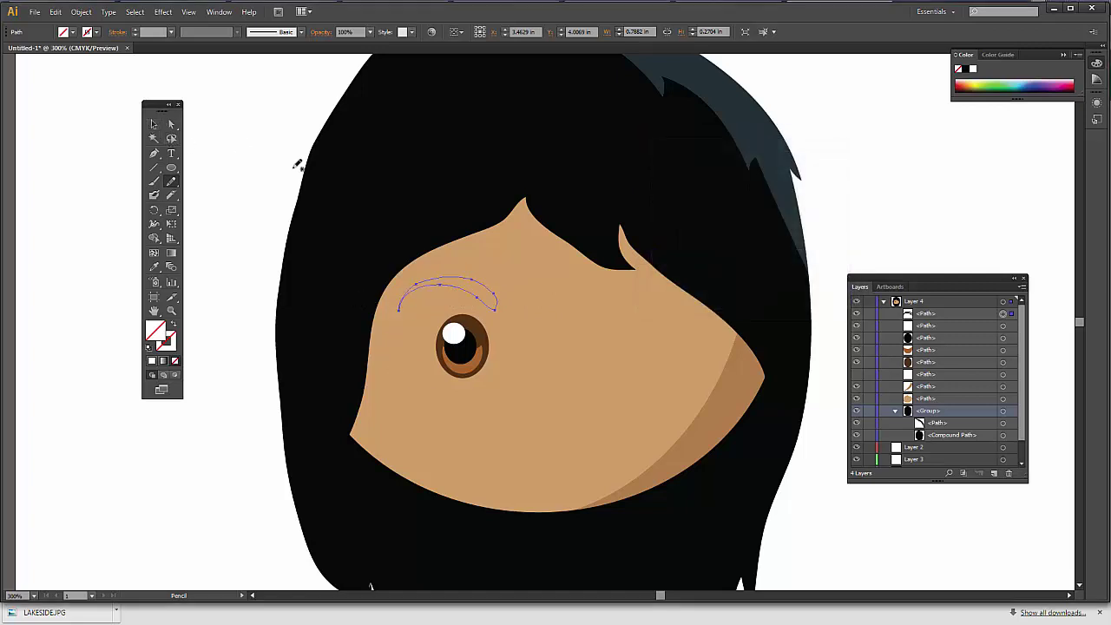
key("Delete")
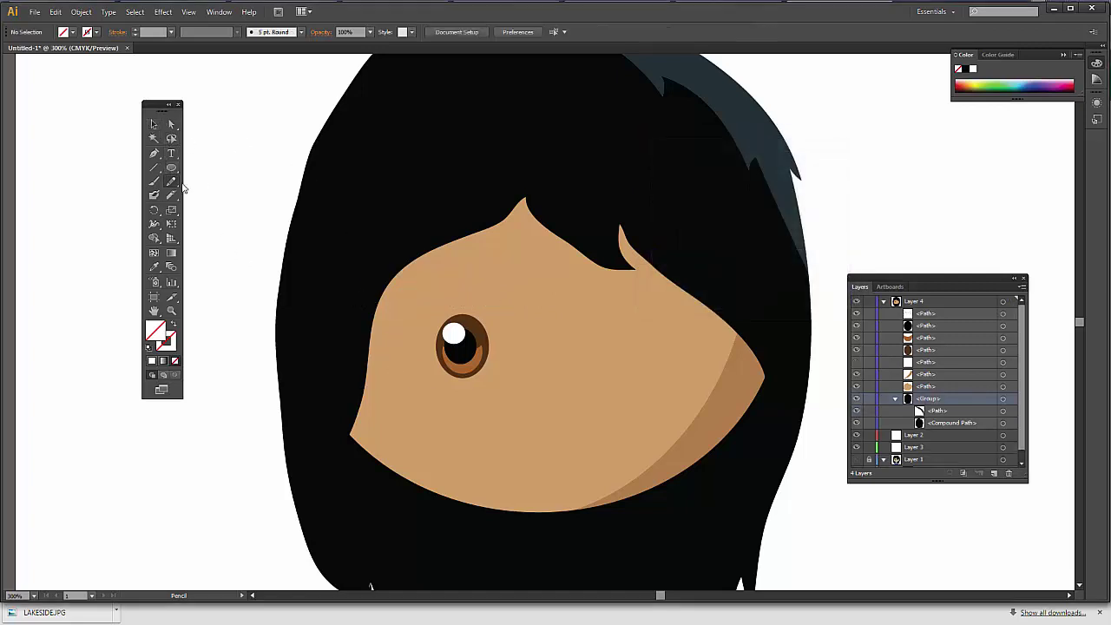
Step: Redraw the eyebrow outline and simplify it to a smooth curve at about 59% curve precision
mouse_move(405, 299)
left_mouse_down()
mouse_move(462, 261)
mouse_move(497, 263)
mouse_move(506, 283)
mouse_move(503, 294)
mouse_move(465, 282)
mouse_move(404, 301)
left_mouse_up()
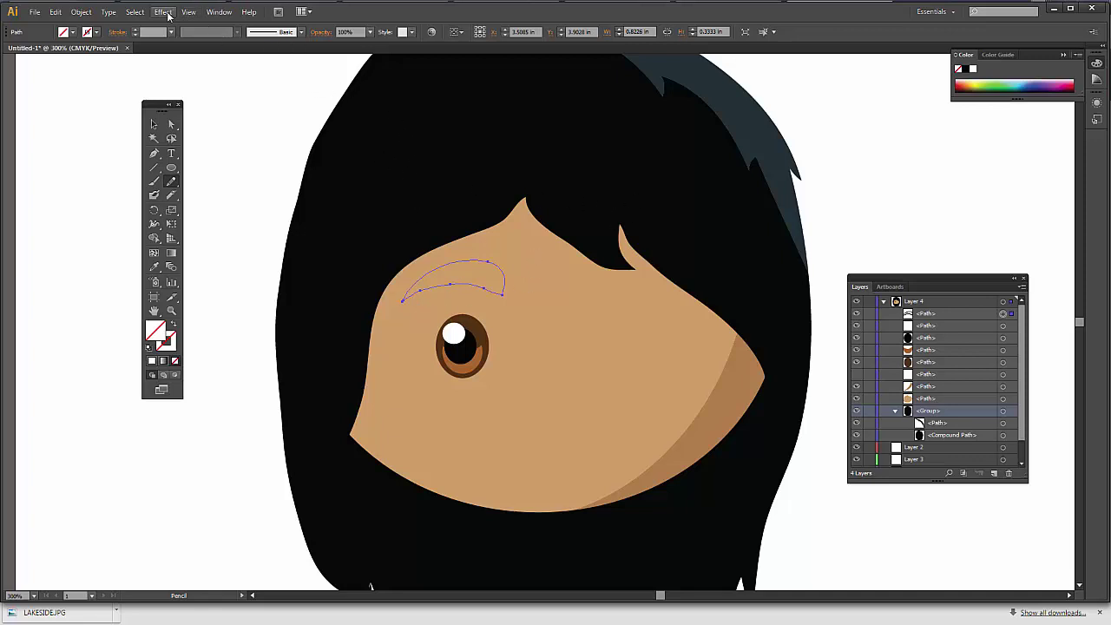
left_click(81, 12)
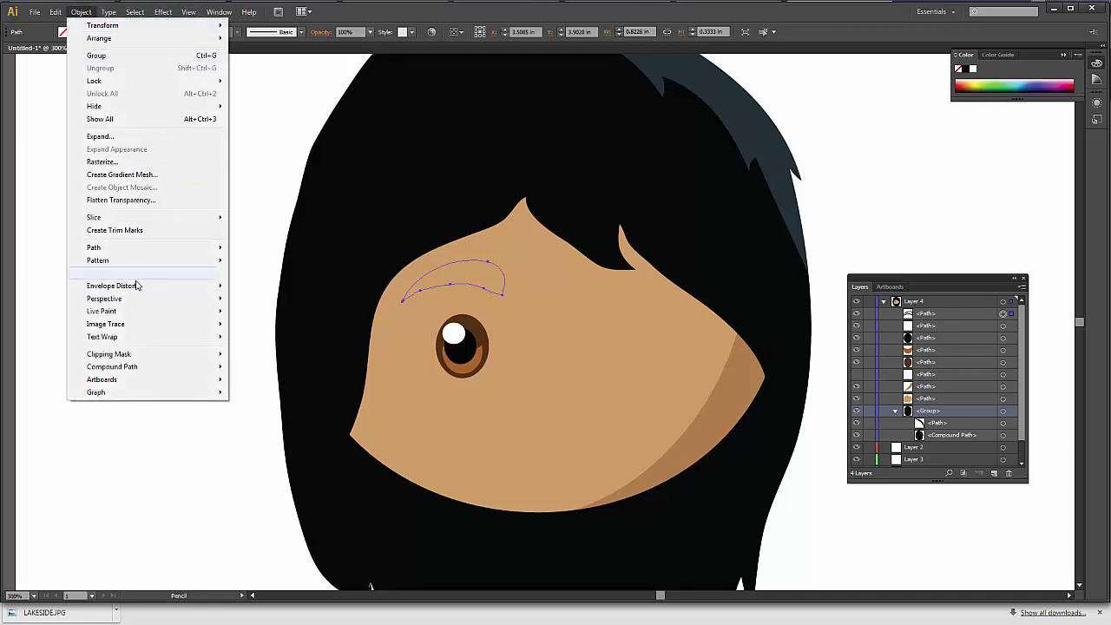
mouse_move(128, 251)
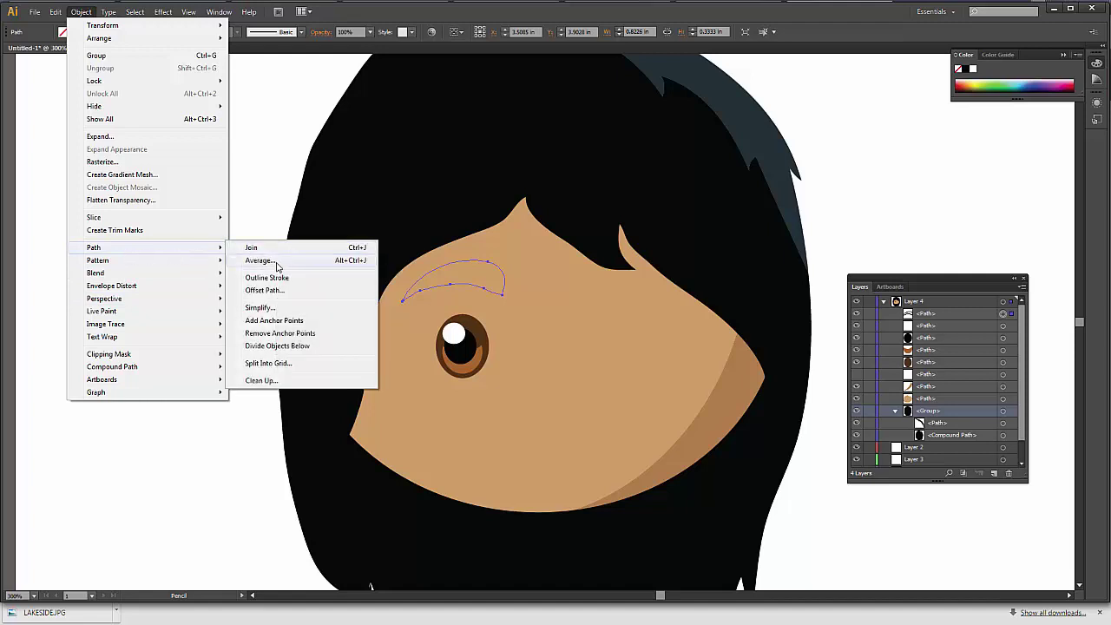
left_click(278, 309)
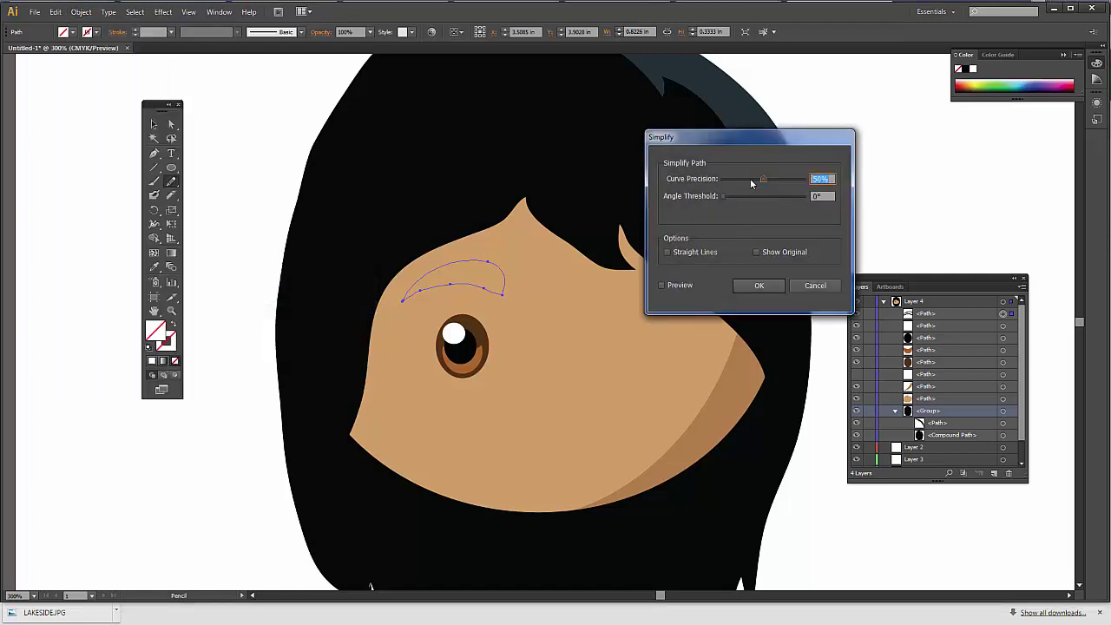
left_click(661, 285)
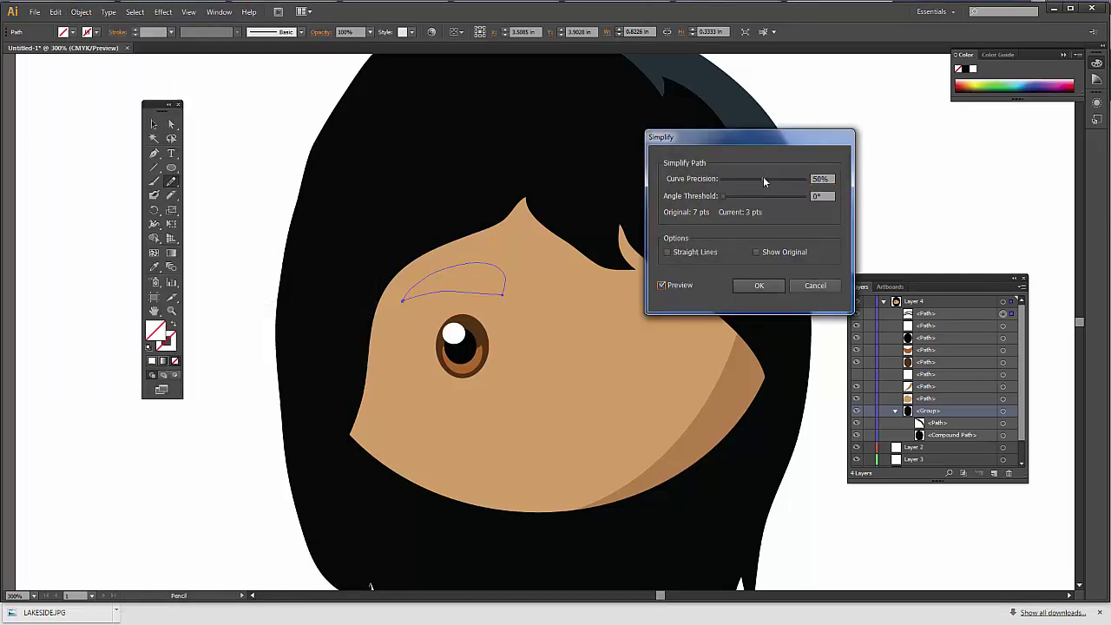
left_click_drag(763, 178, 746, 178)
left_click_drag(776, 181, 769, 180)
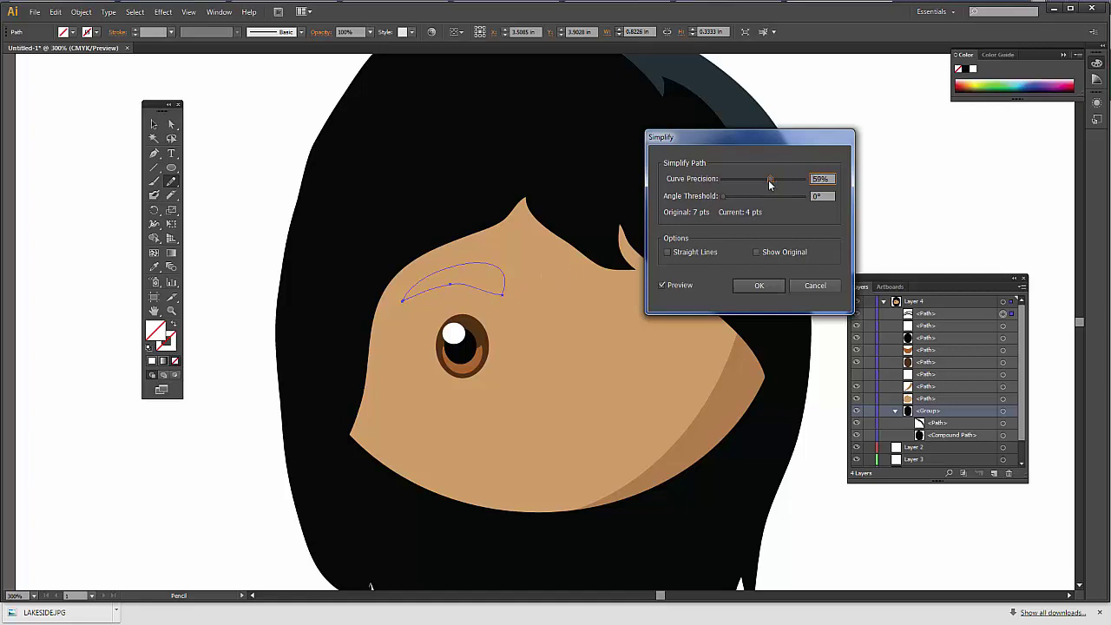
left_click(725, 196)
left_click(667, 252)
left_click(667, 253)
left_click(752, 286)
Step: Move the eyebrow's lower anchor point upward with Direct Selection
left_click(171, 124)
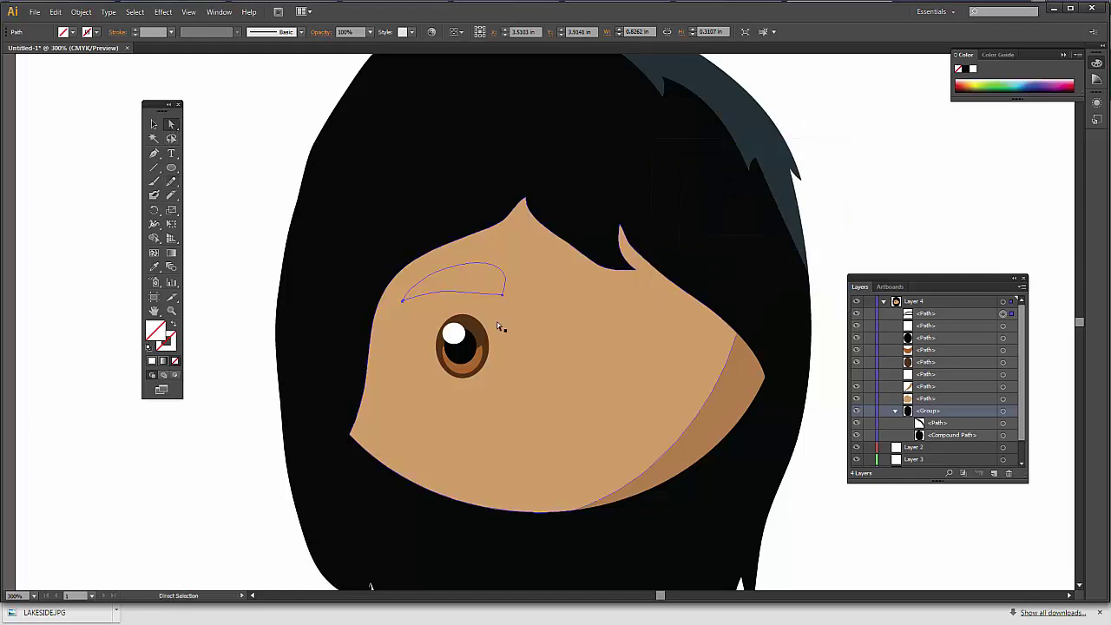
left_click(503, 296)
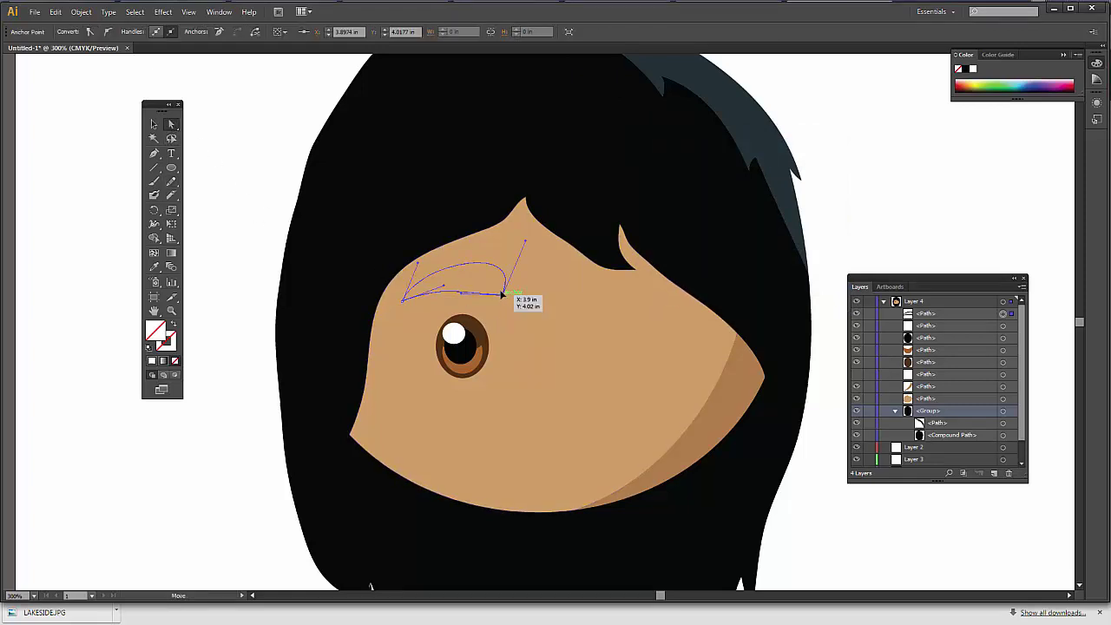
left_click_drag(467, 293, 451, 292)
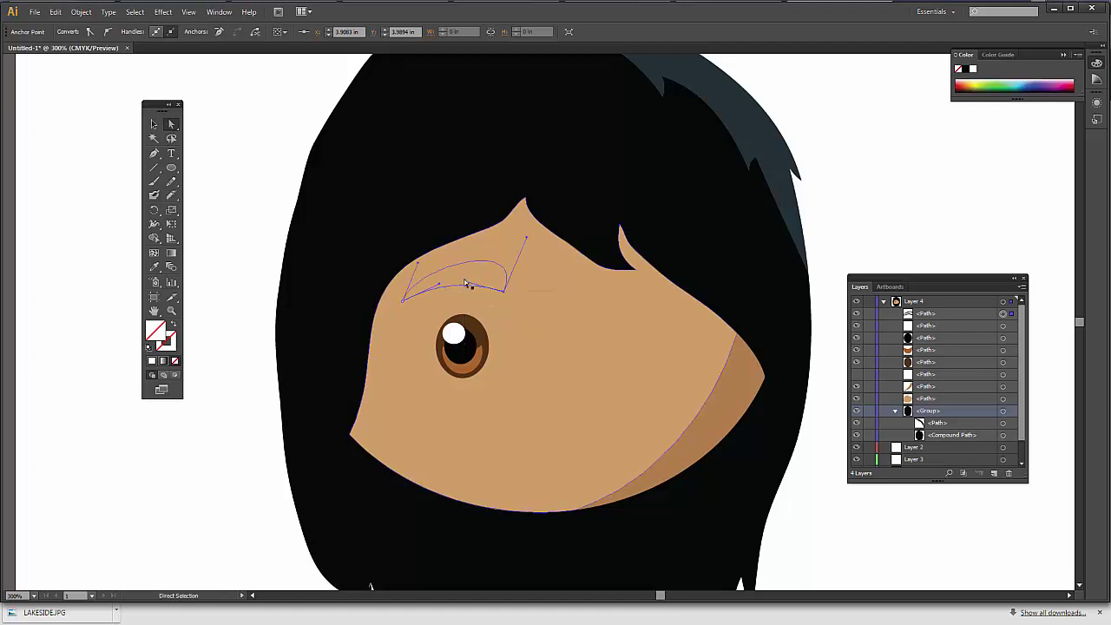
Step: Fill the eyebrow with near-black #050404
double_click(154, 329)
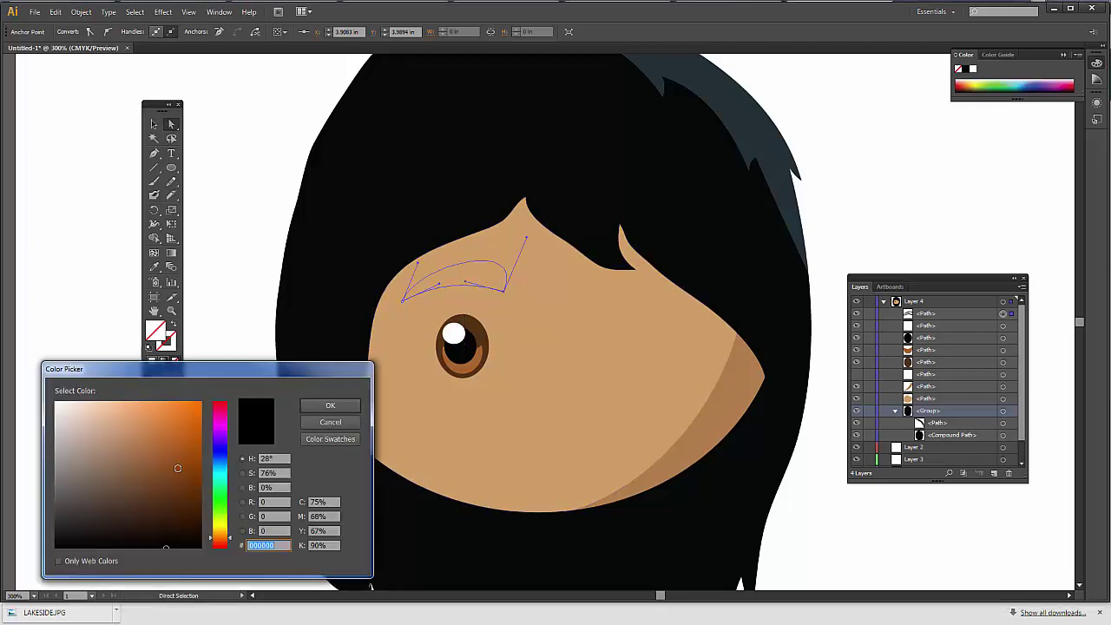
left_click(109, 530)
left_click_drag(108, 530, 93, 545)
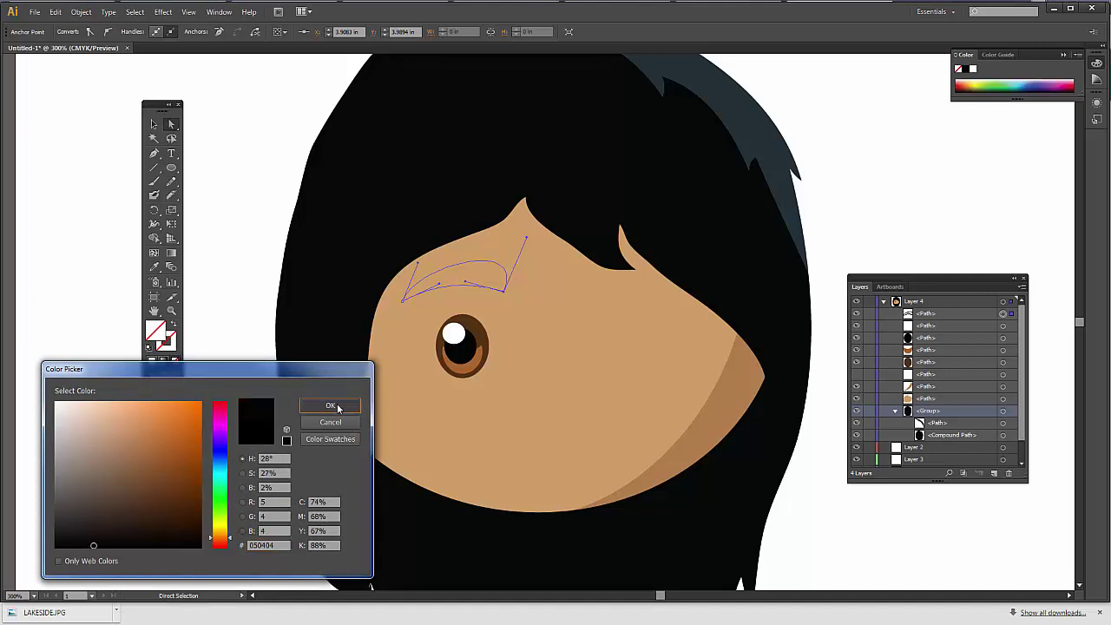
left_click(330, 405)
left_click(154, 125)
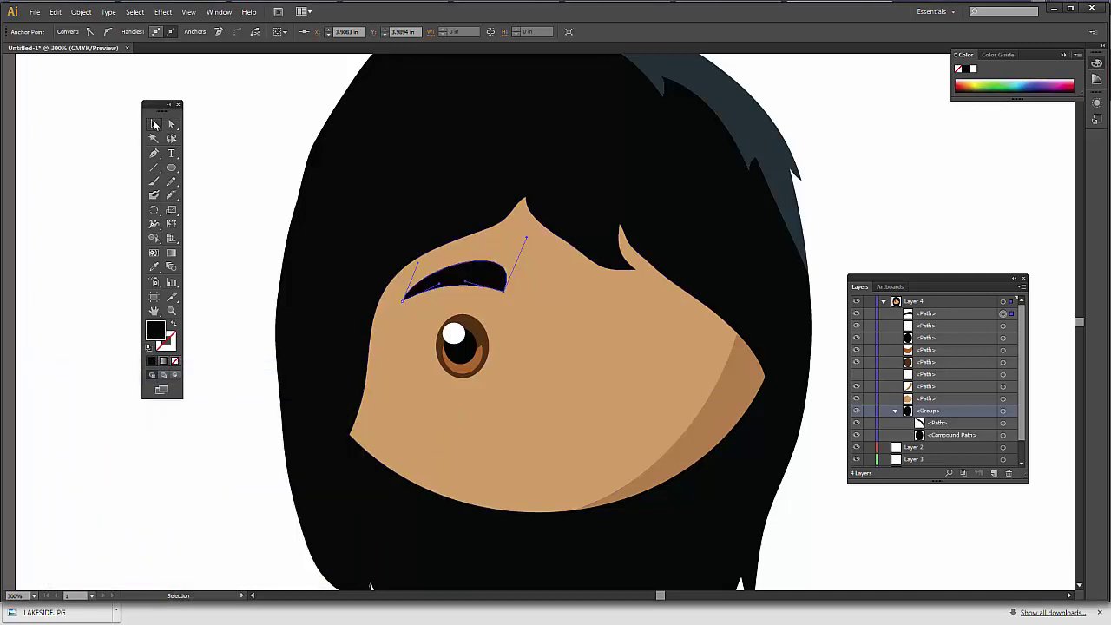
Step: Deselect the eyebrow and open Pencil Tool Options, showing Fidelity 2.5 pixels and Smoothness 0%
left_click(262, 188)
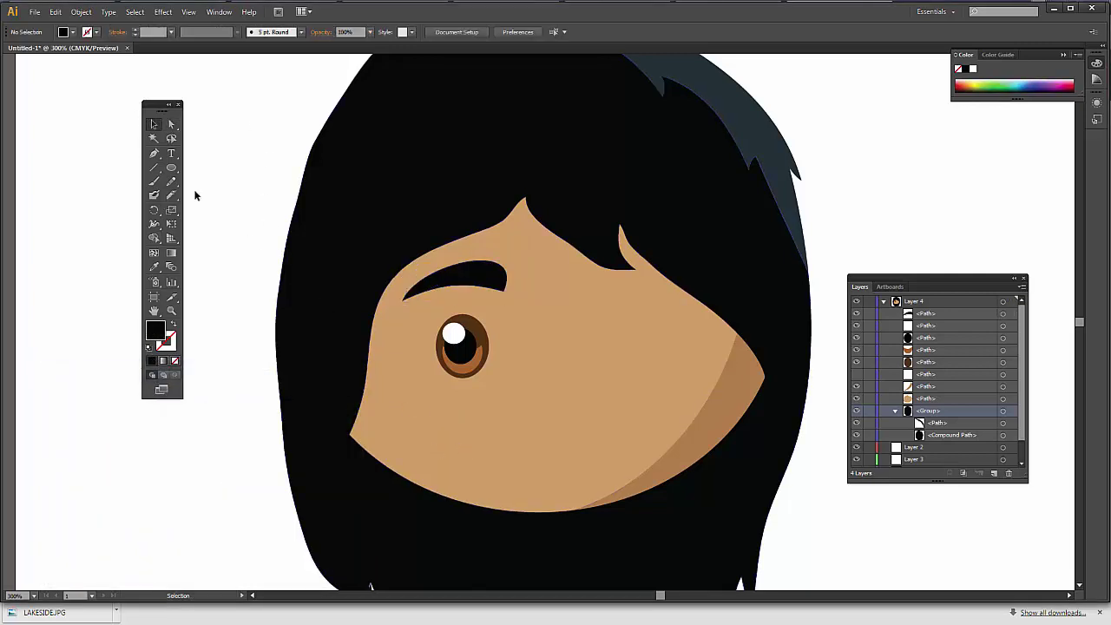
left_click(171, 183)
double_click(172, 183)
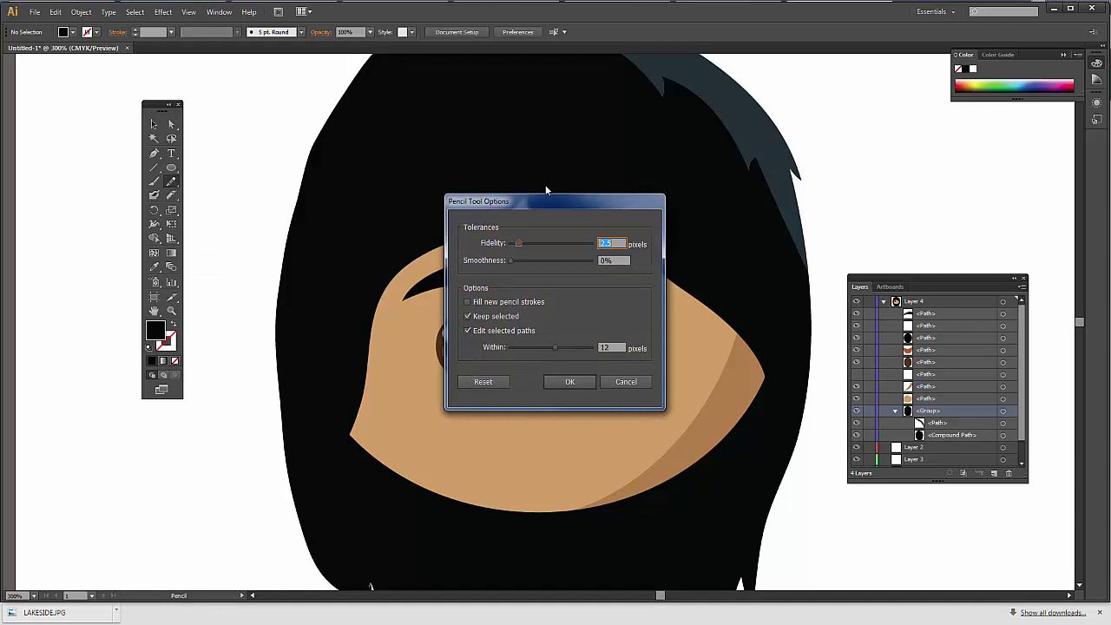
left_click_drag(552, 199, 775, 103)
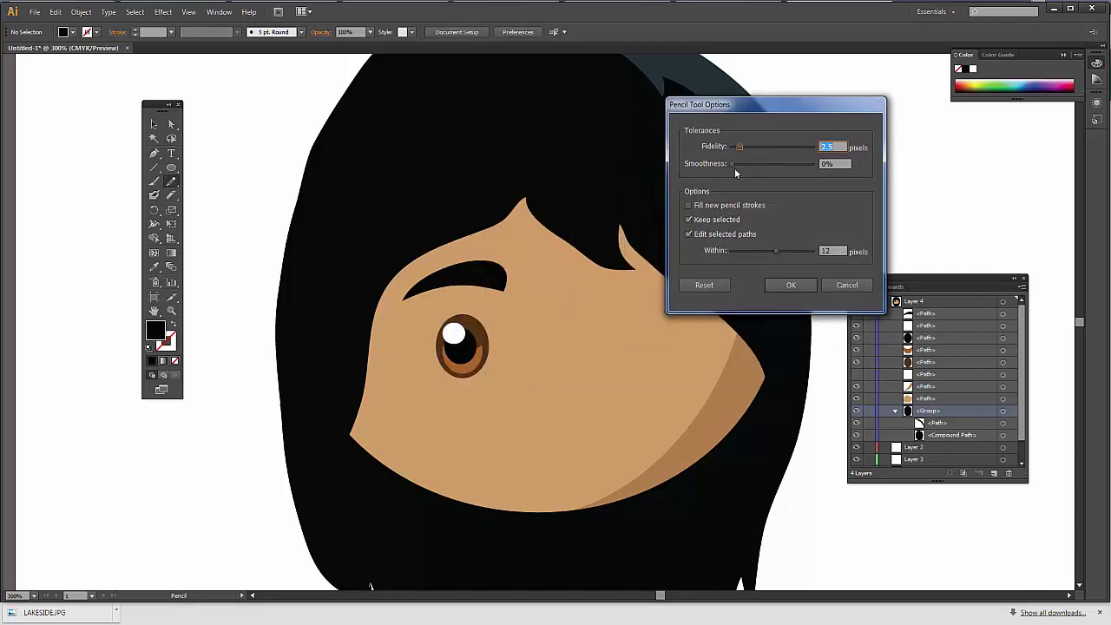